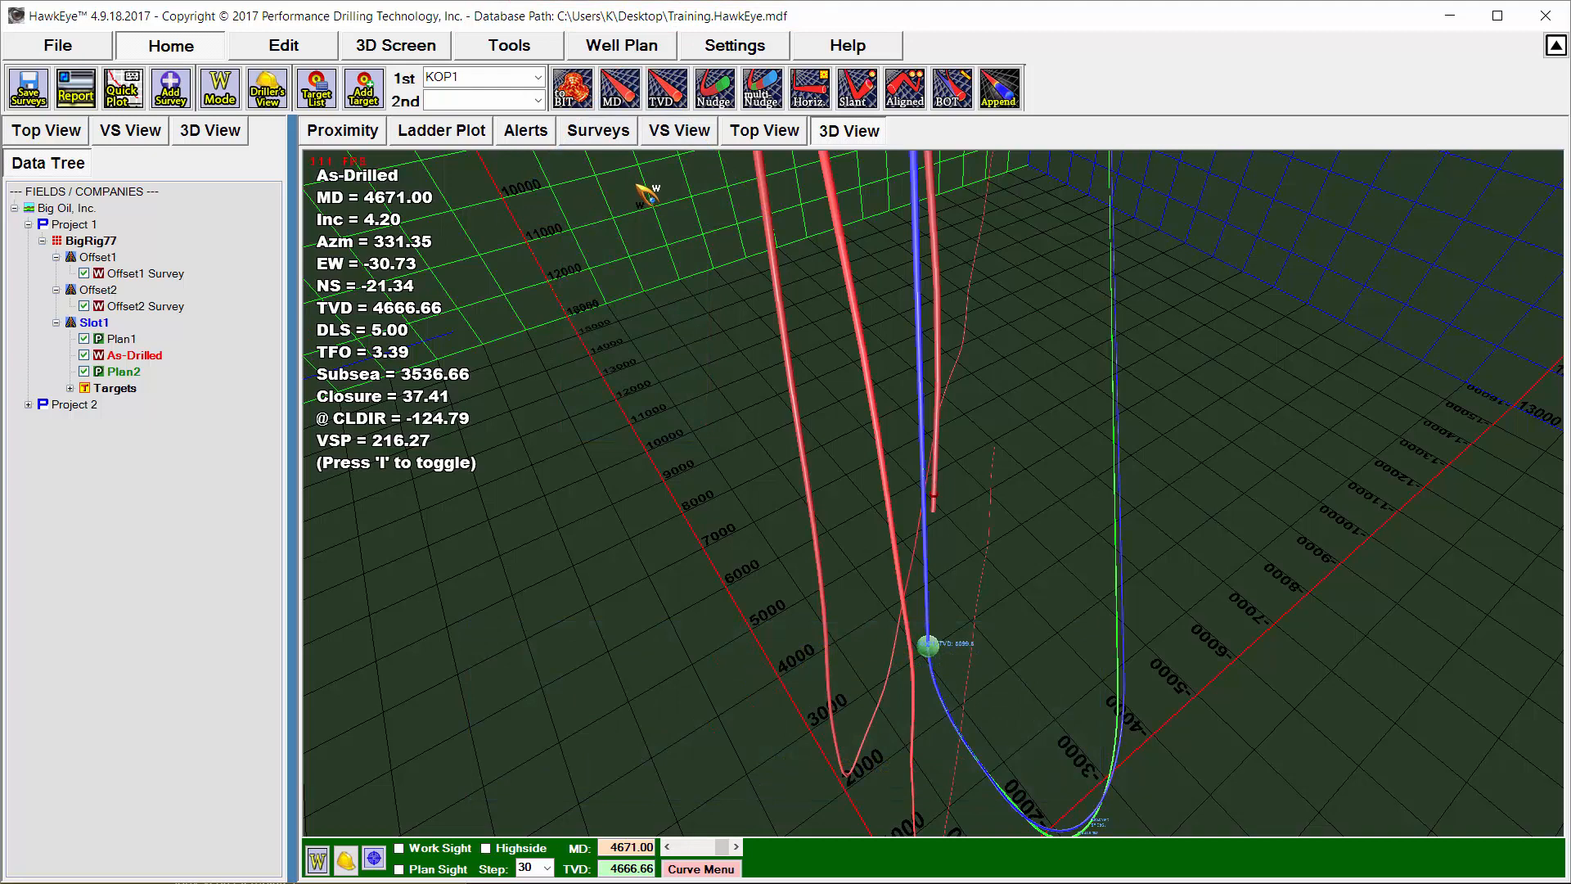
Create a new HawkEye database on the Desktop with the file name New Database.
click(70, 48)
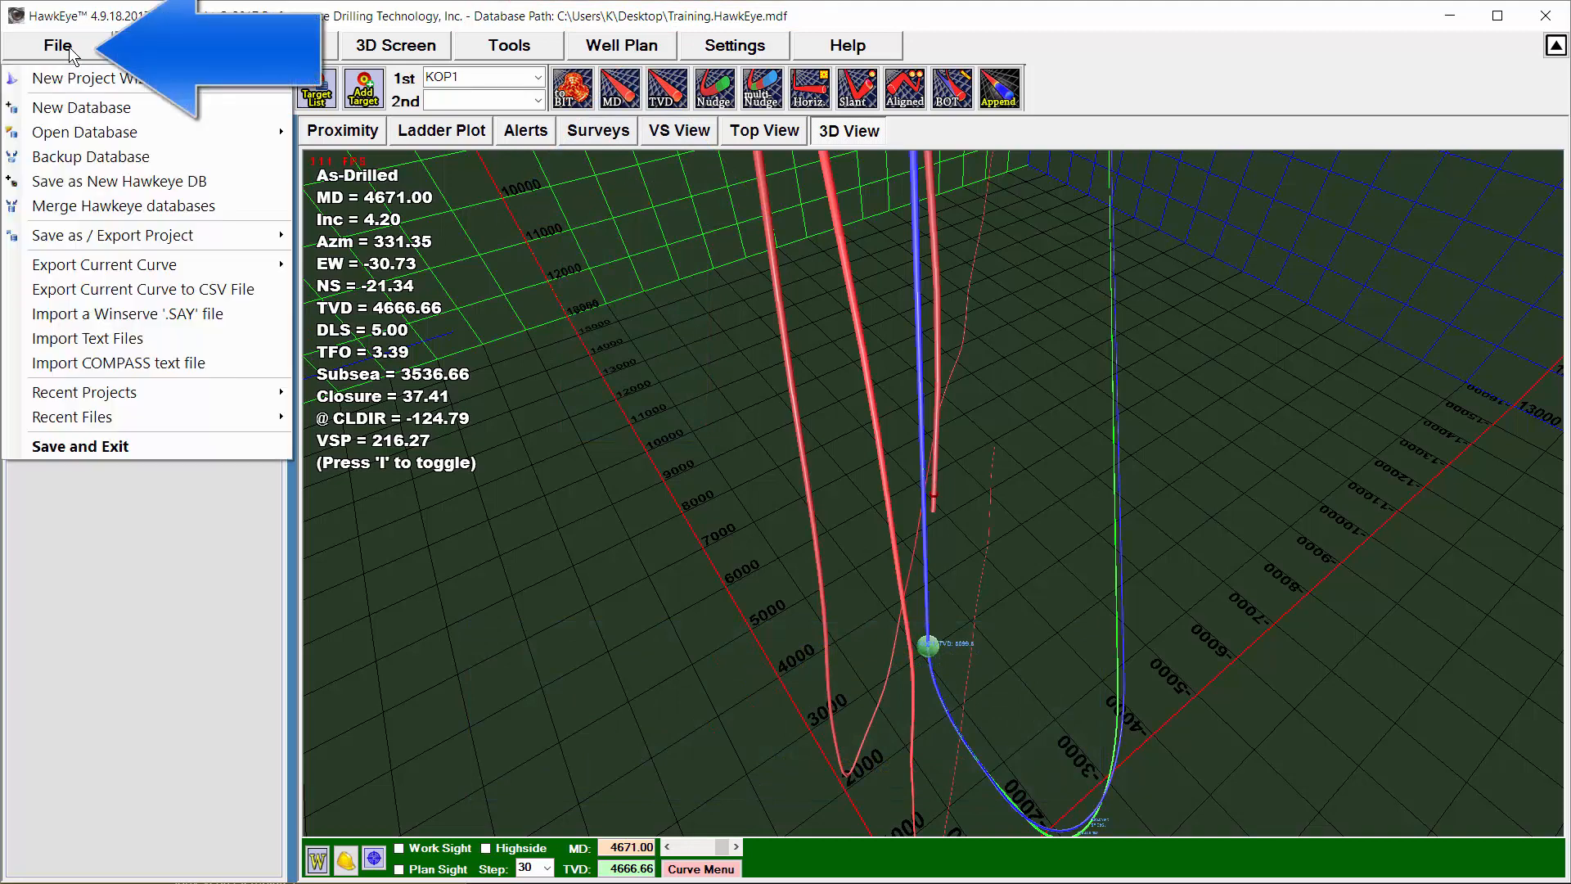
click(105, 123)
text(New)
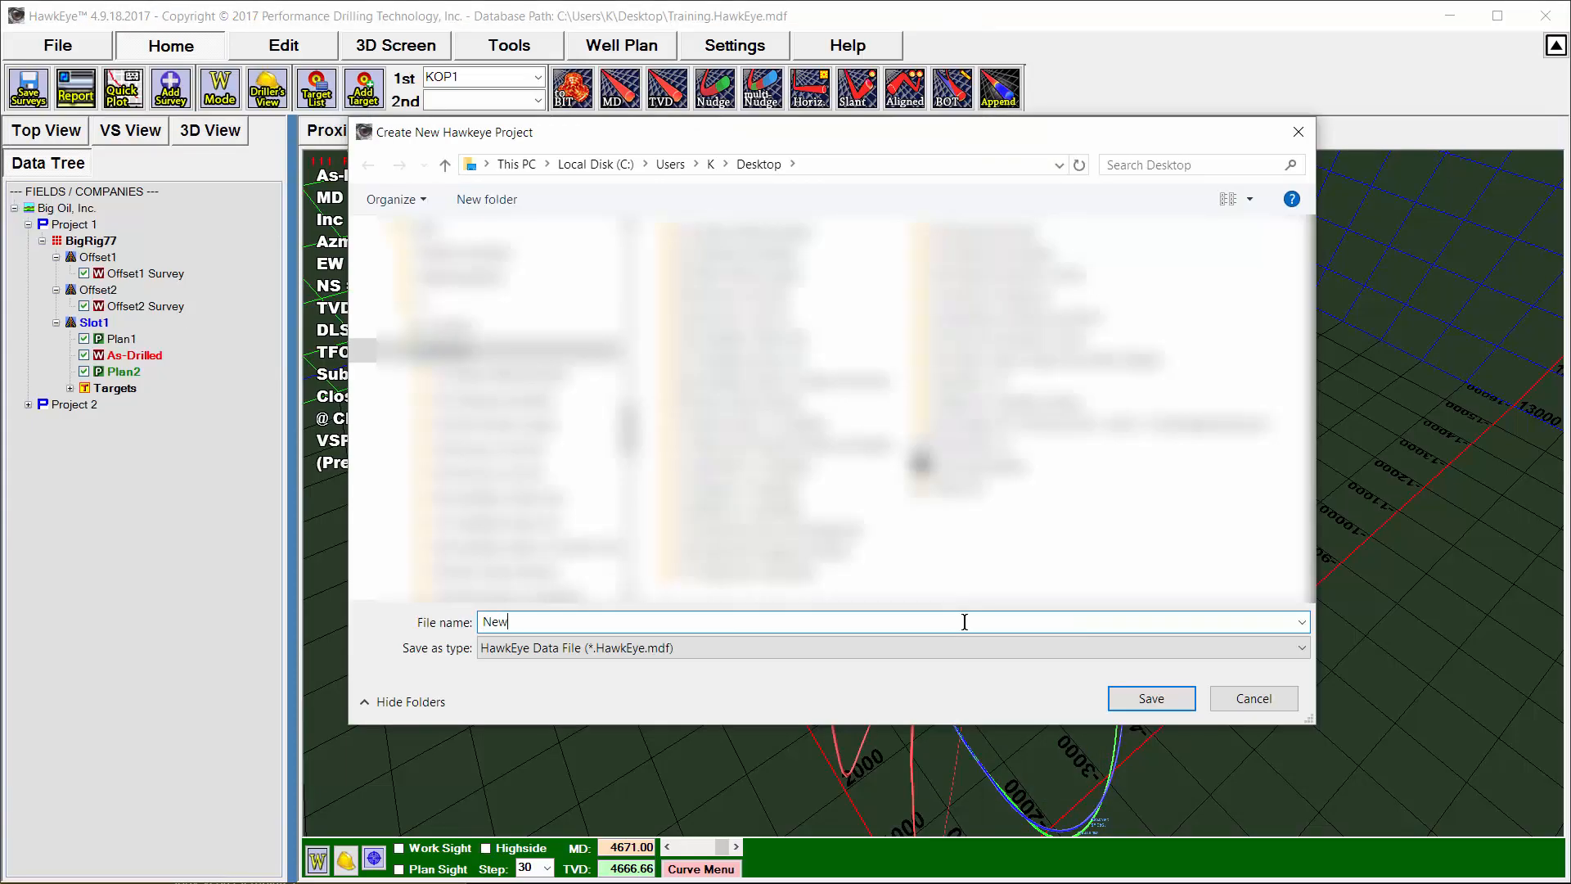
text( Database)
click(1130, 701)
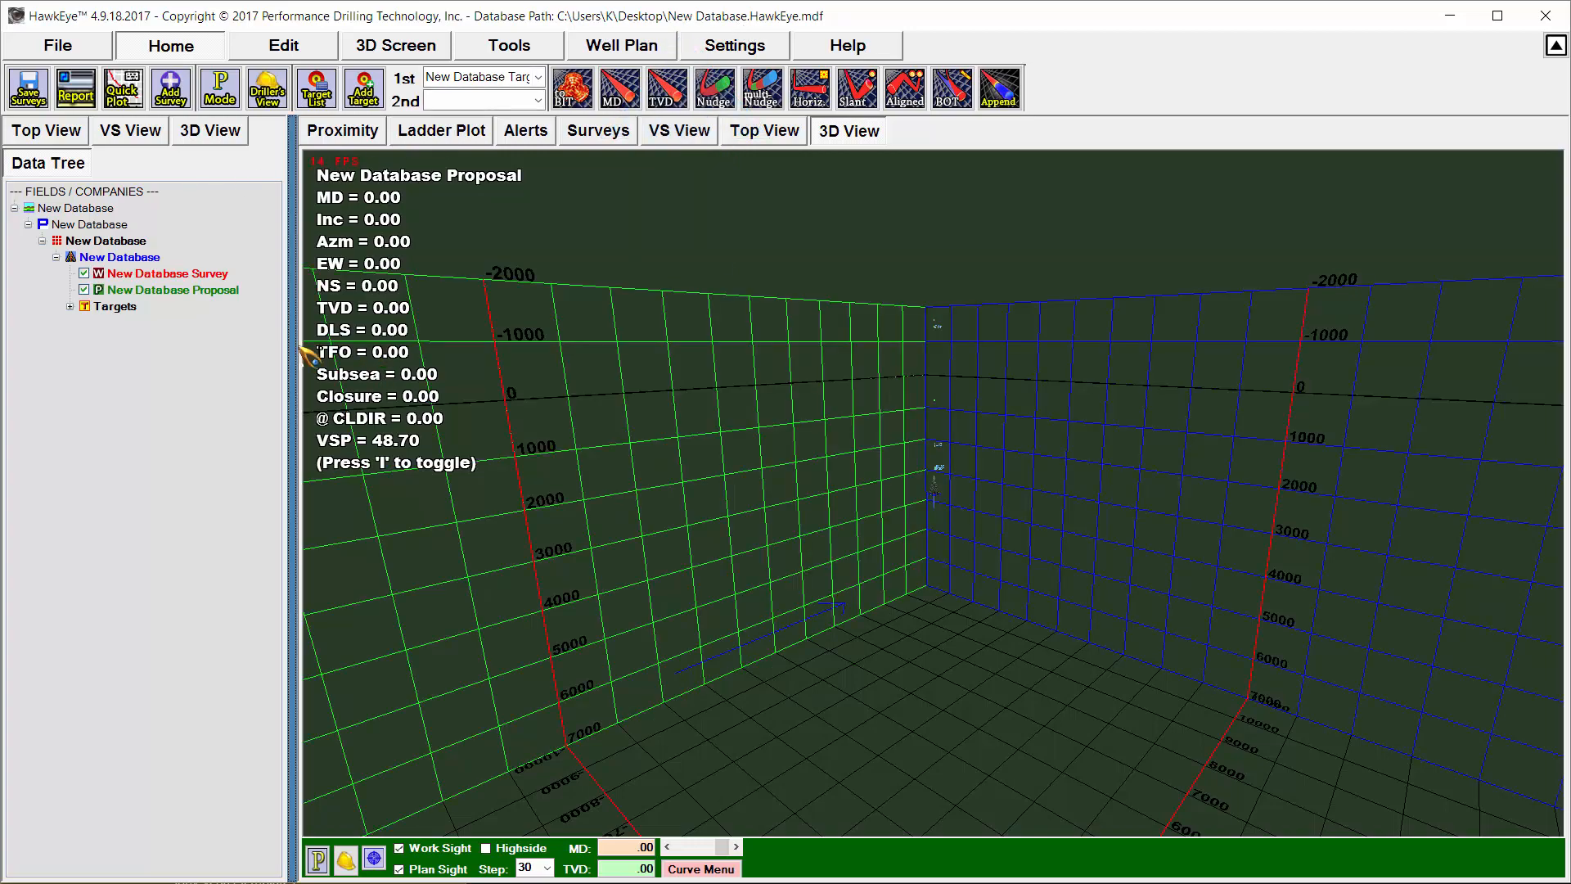
scroll(1097, 547, down, 1)
right_click(1144, 554)
click(1037, 540)
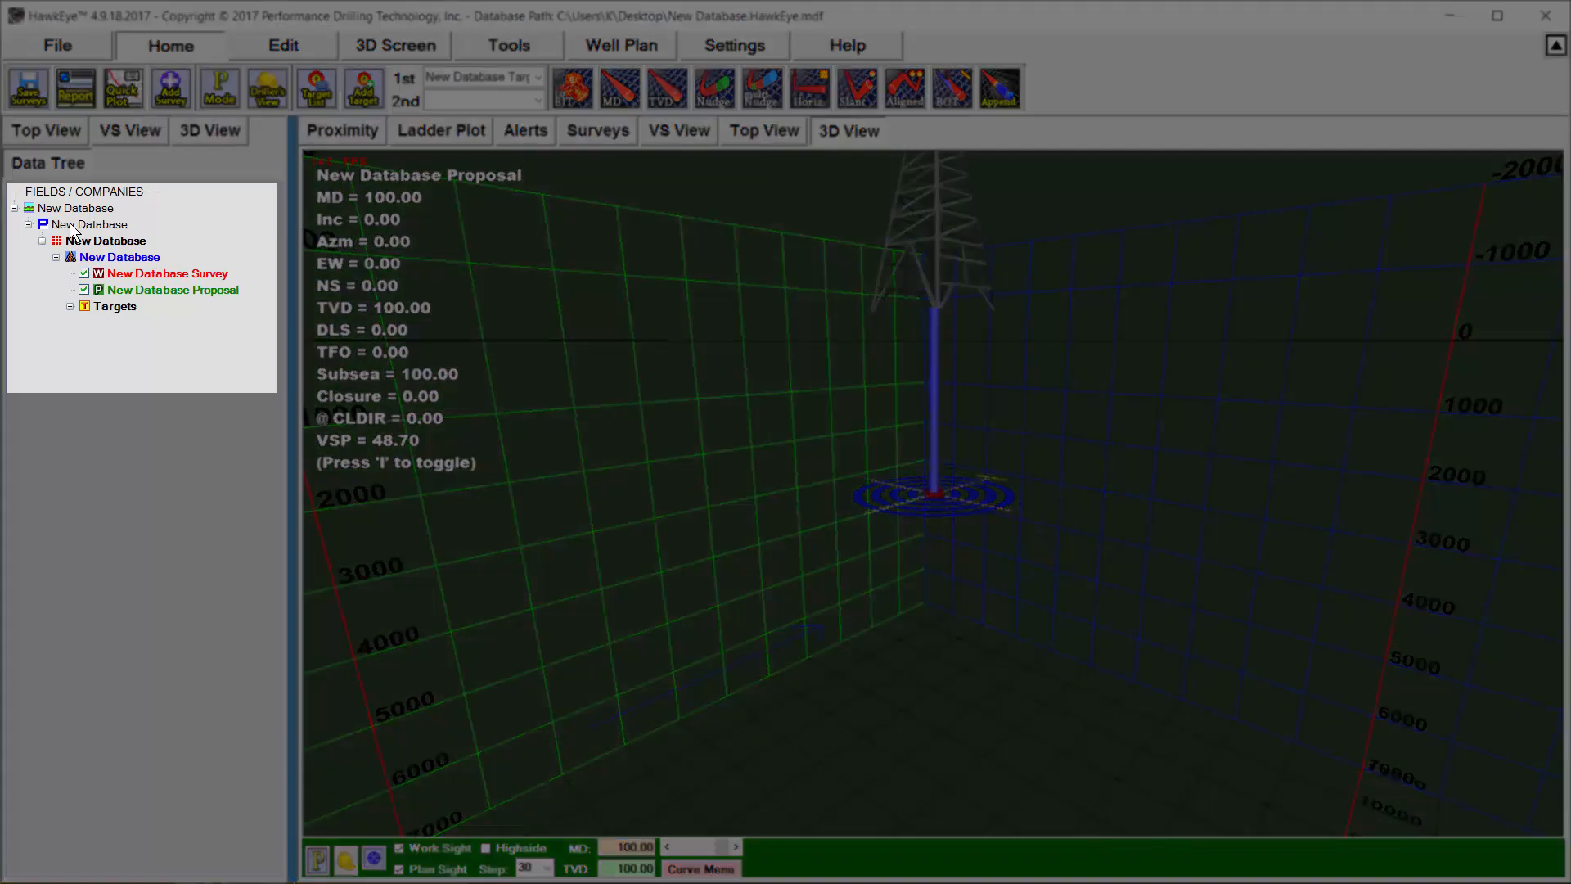
Rename the top-level New Database field in the data tree as Operator.
right_click(79, 206)
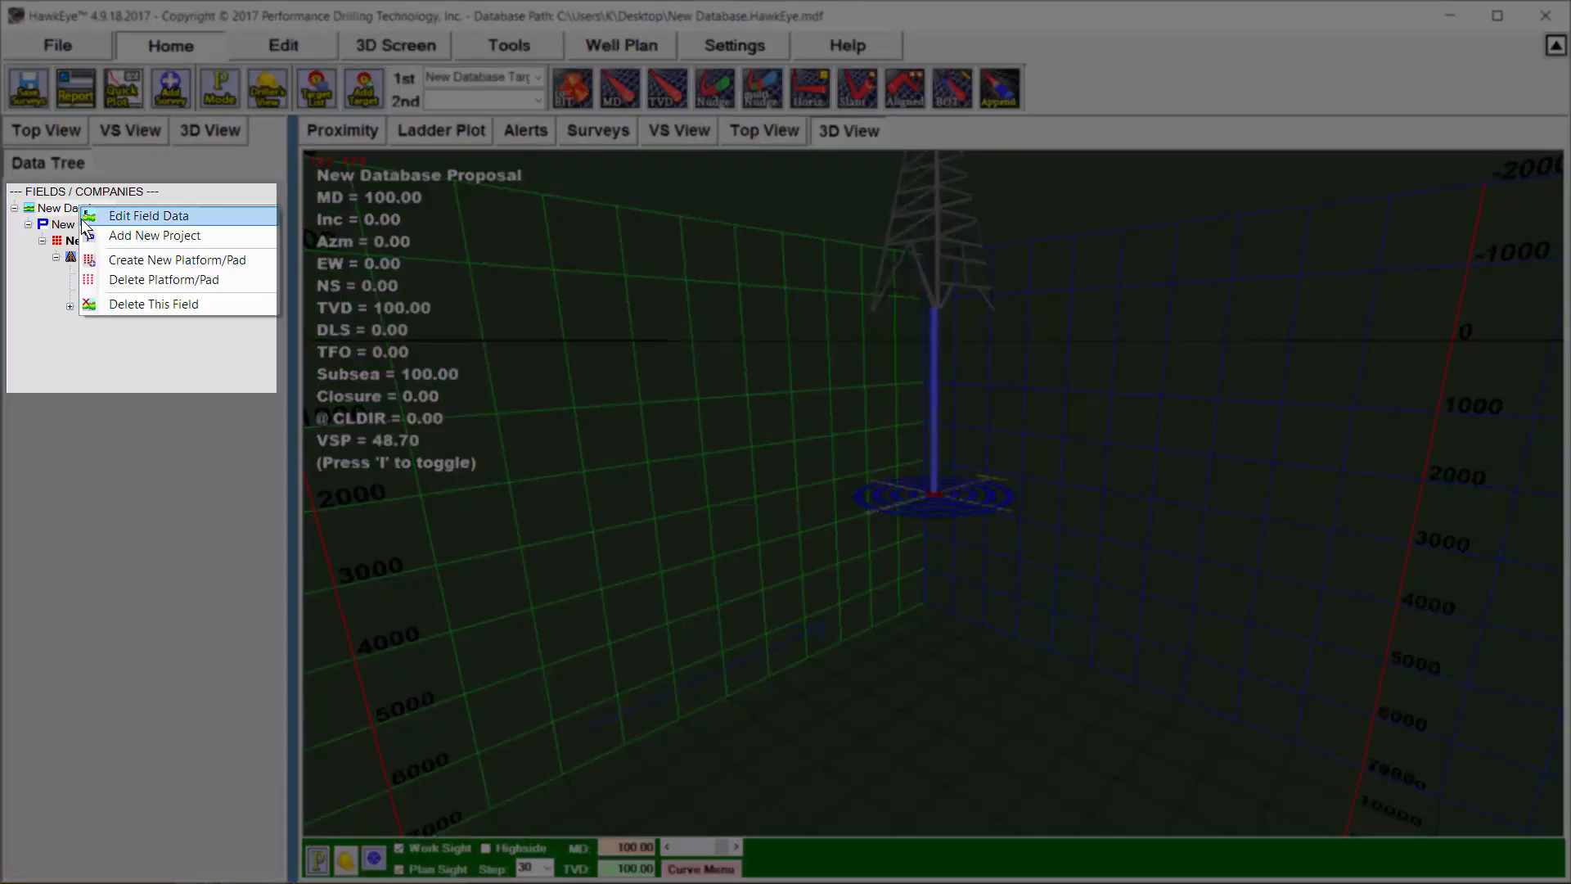
click(56, 206)
right_click(57, 206)
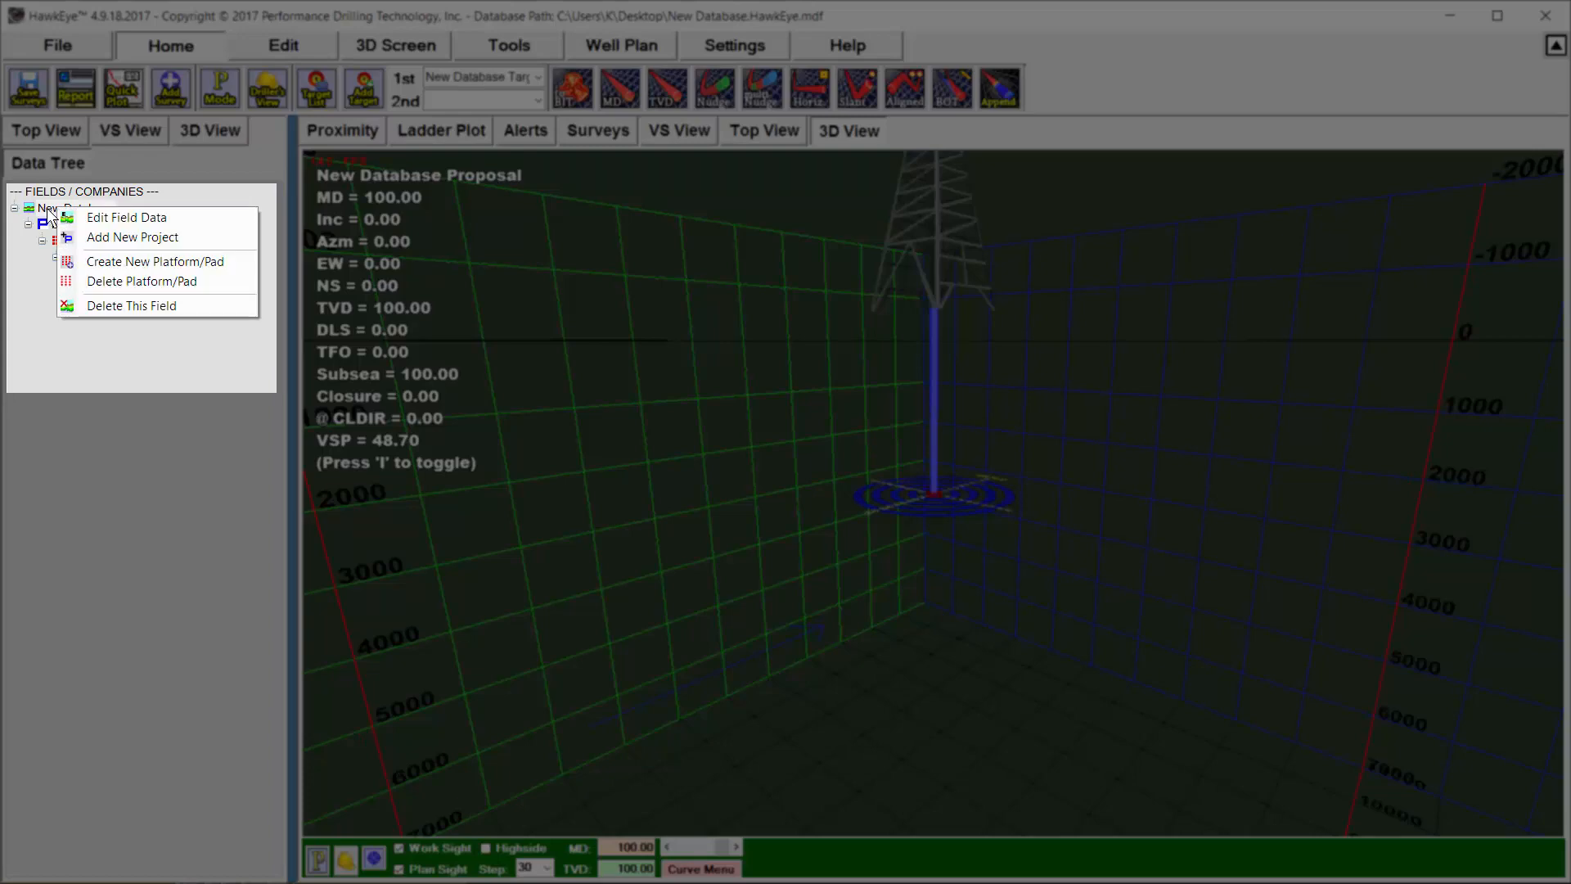
click(85, 218)
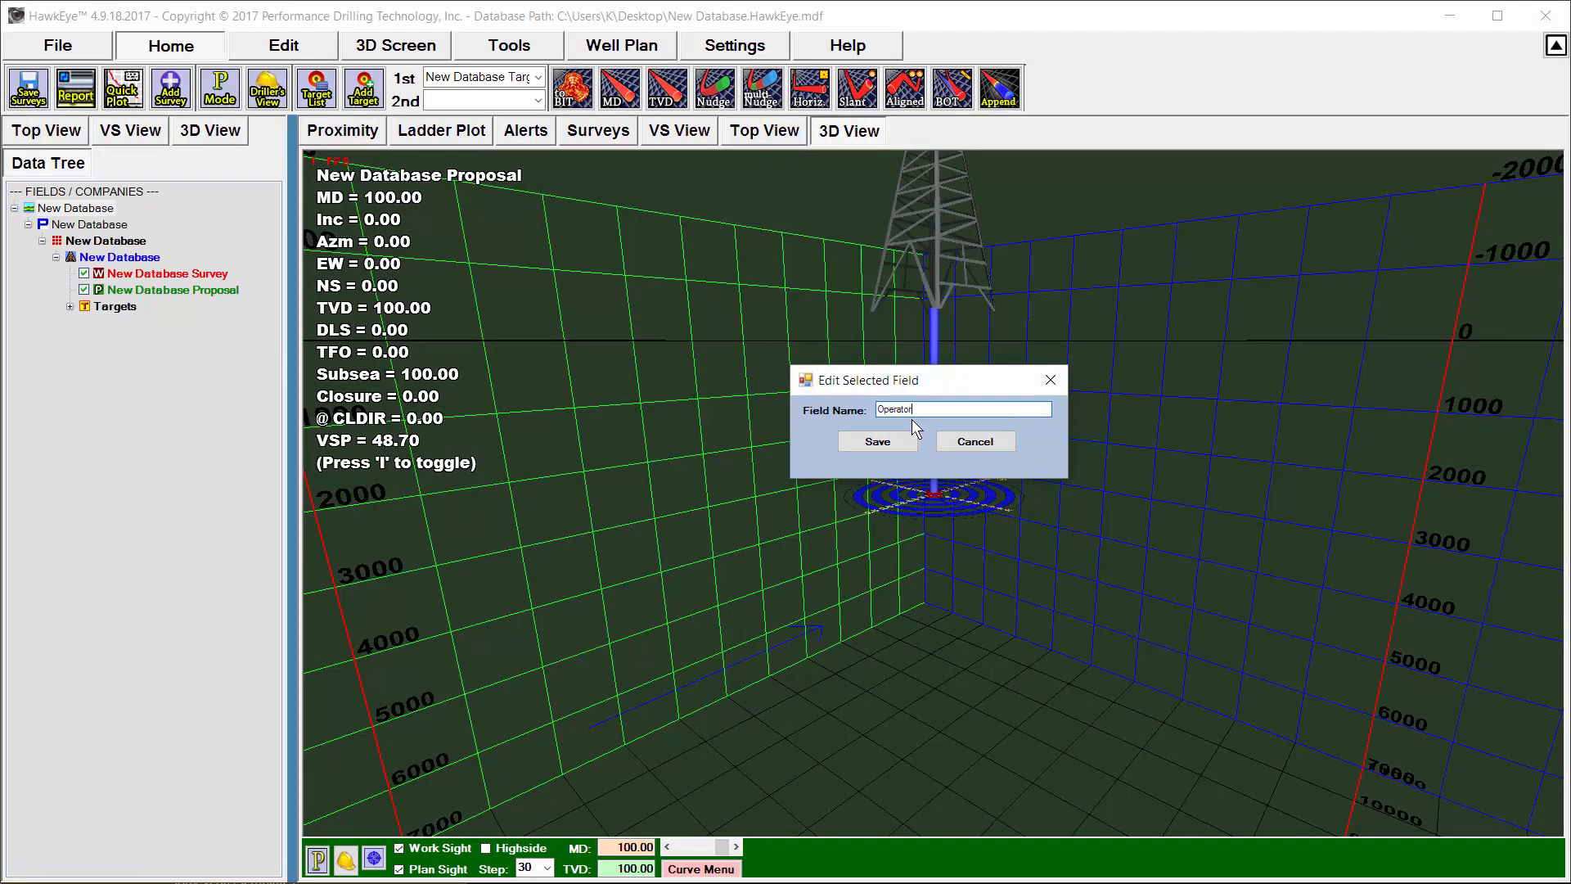
click(900, 437)
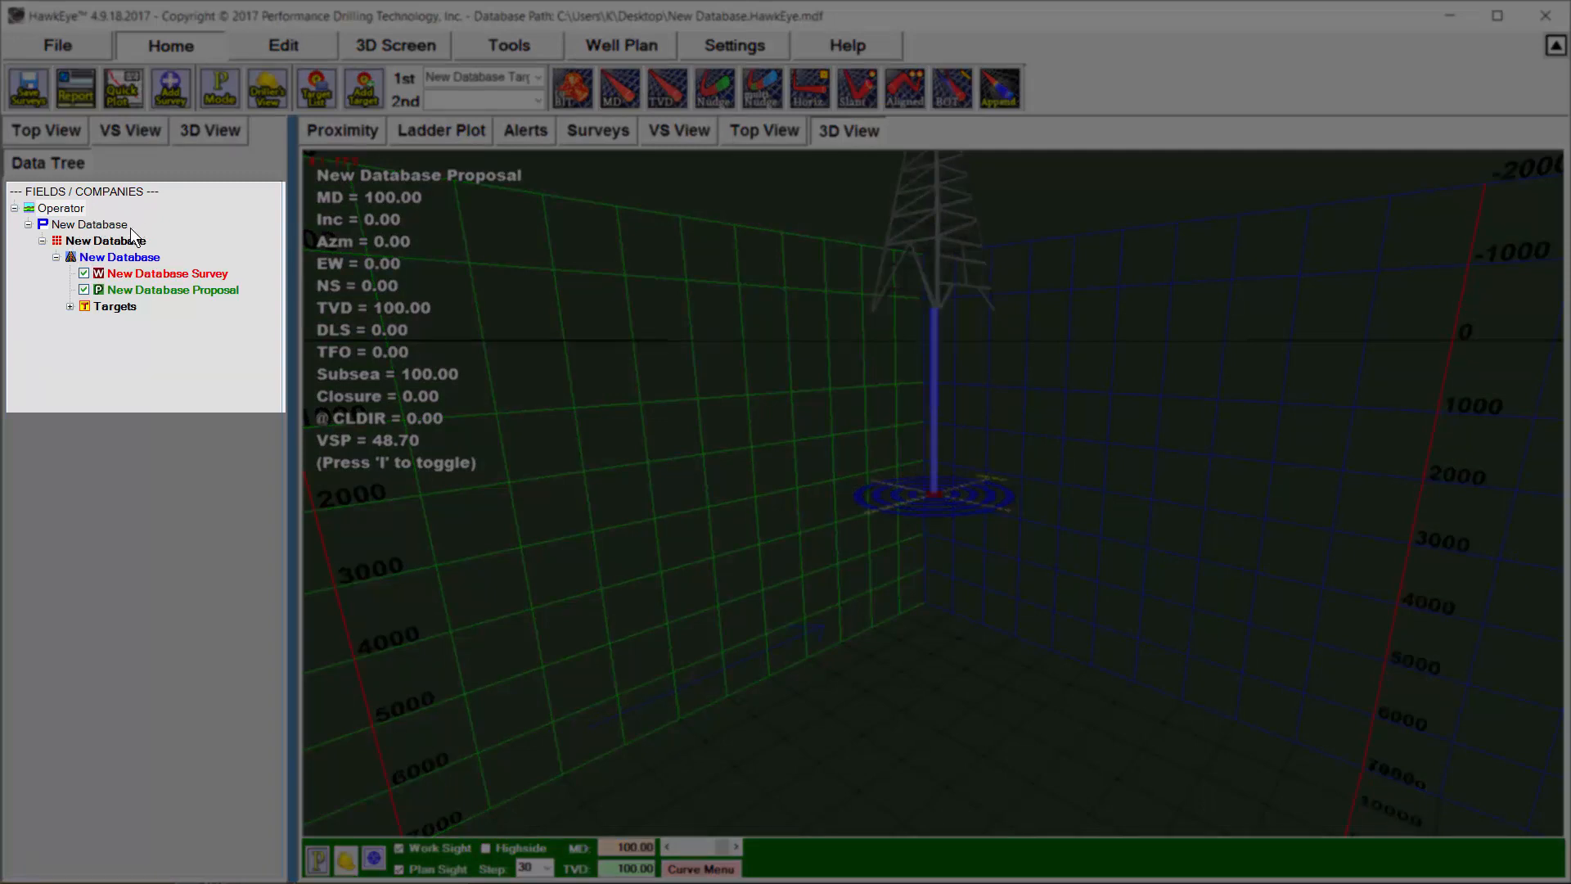
Edit the project under the Operator field, naming it Project A and keeping the Default safety ruleset.
right_click(112, 228)
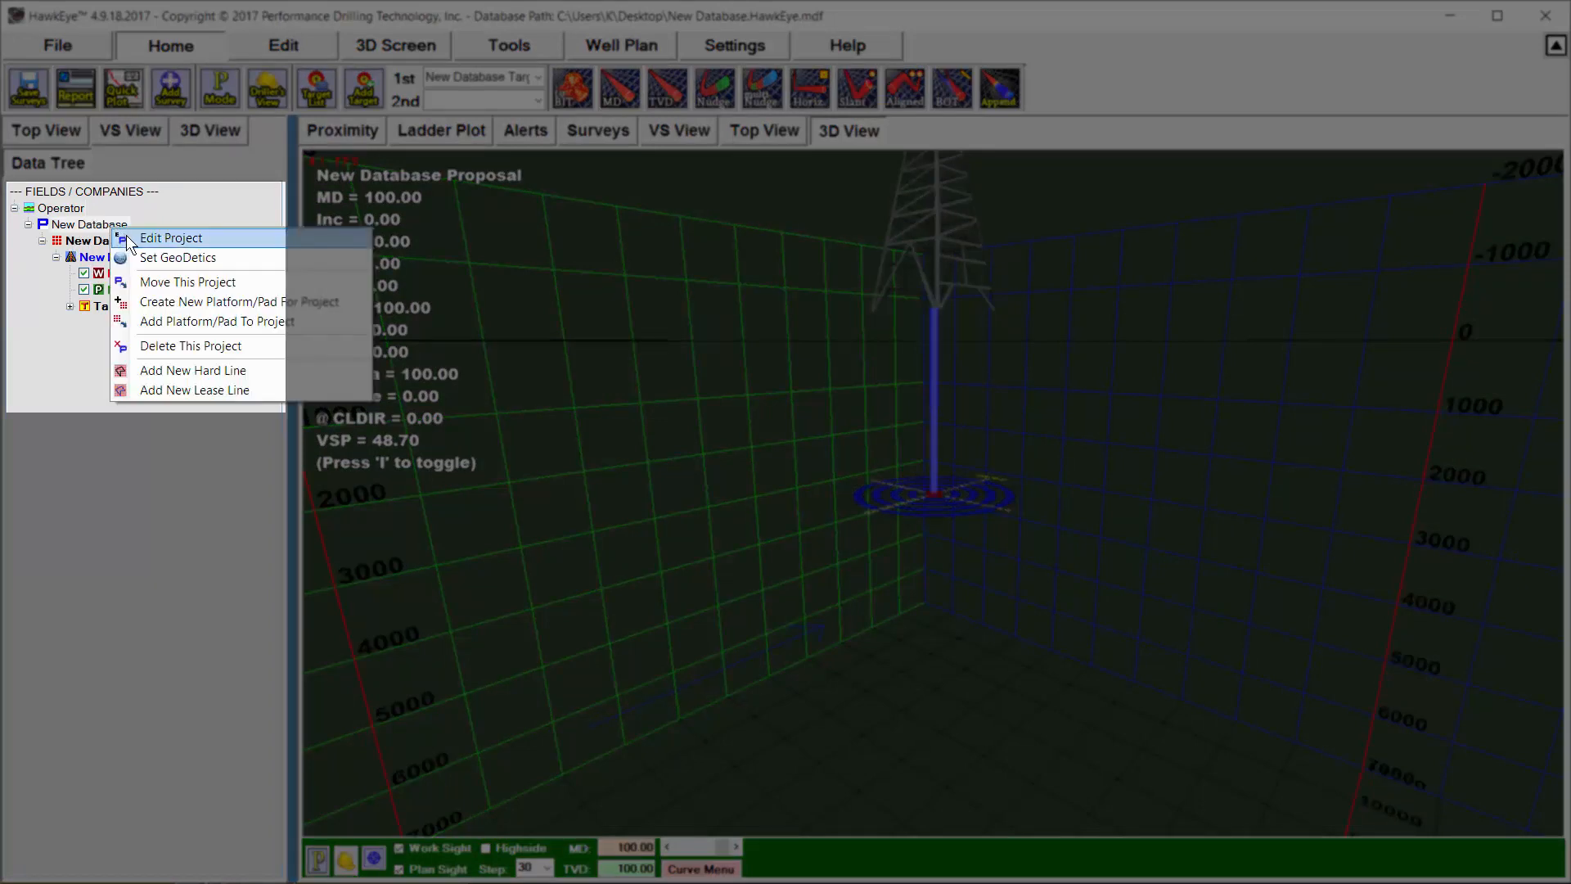
click(170, 238)
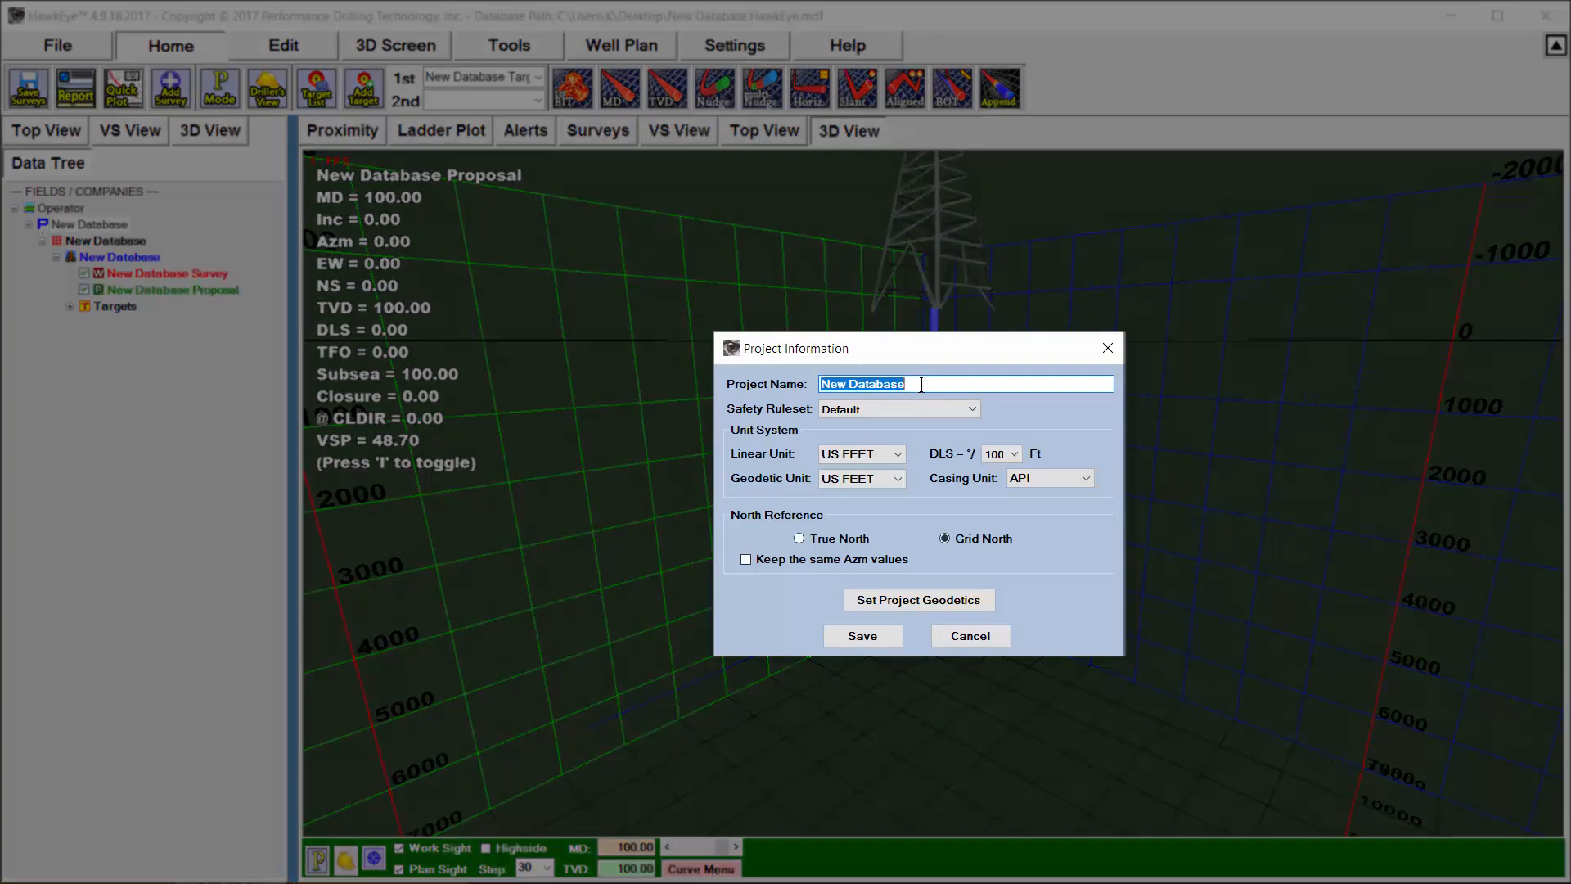
text(Project A)
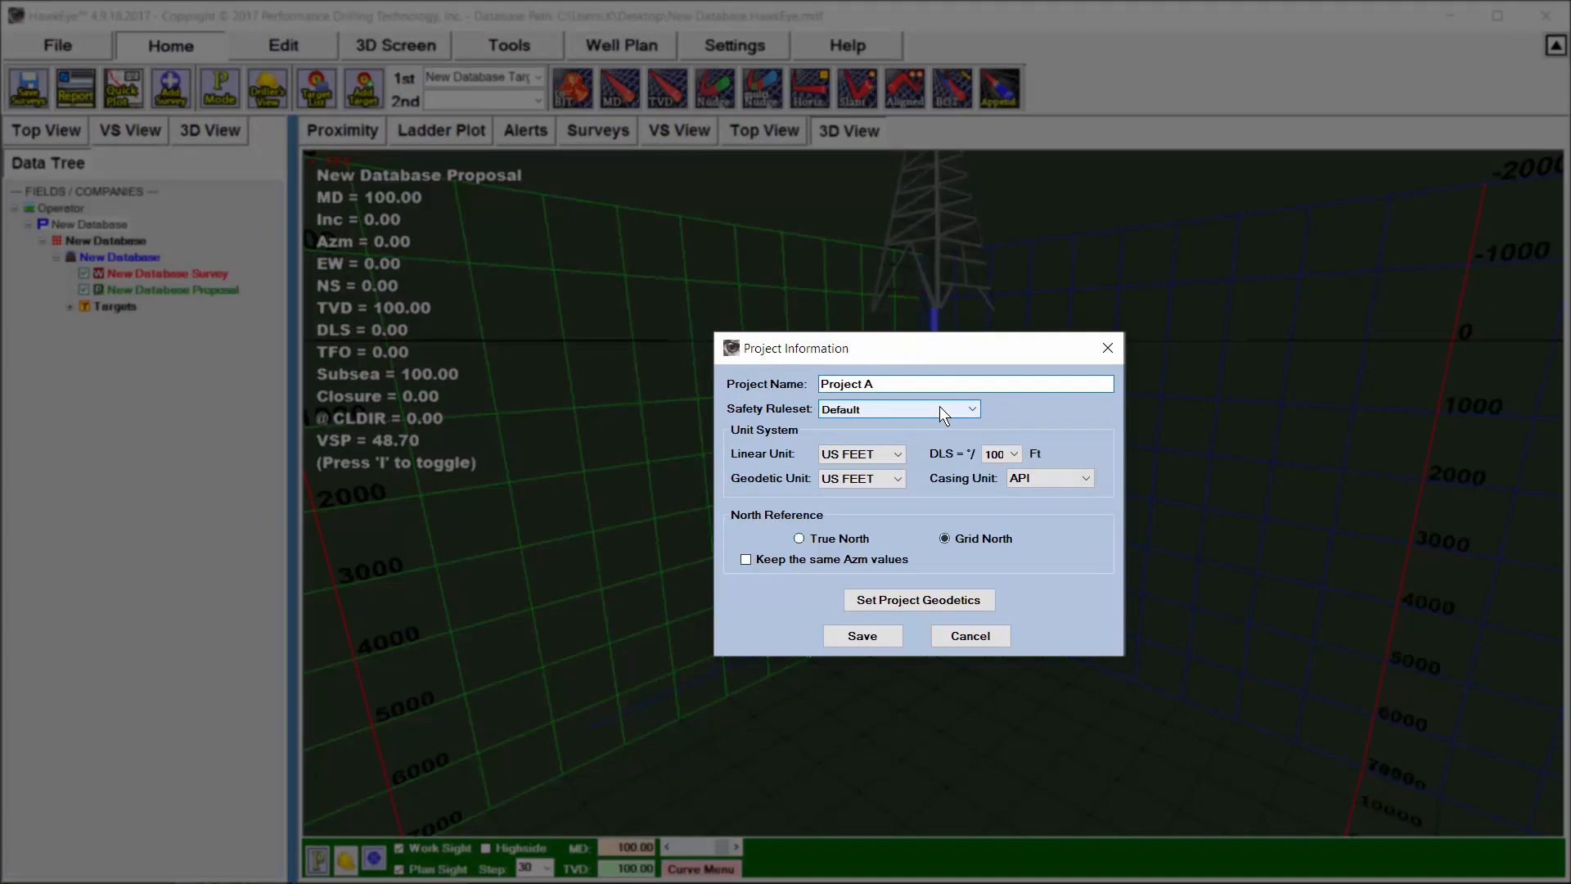
click(940, 414)
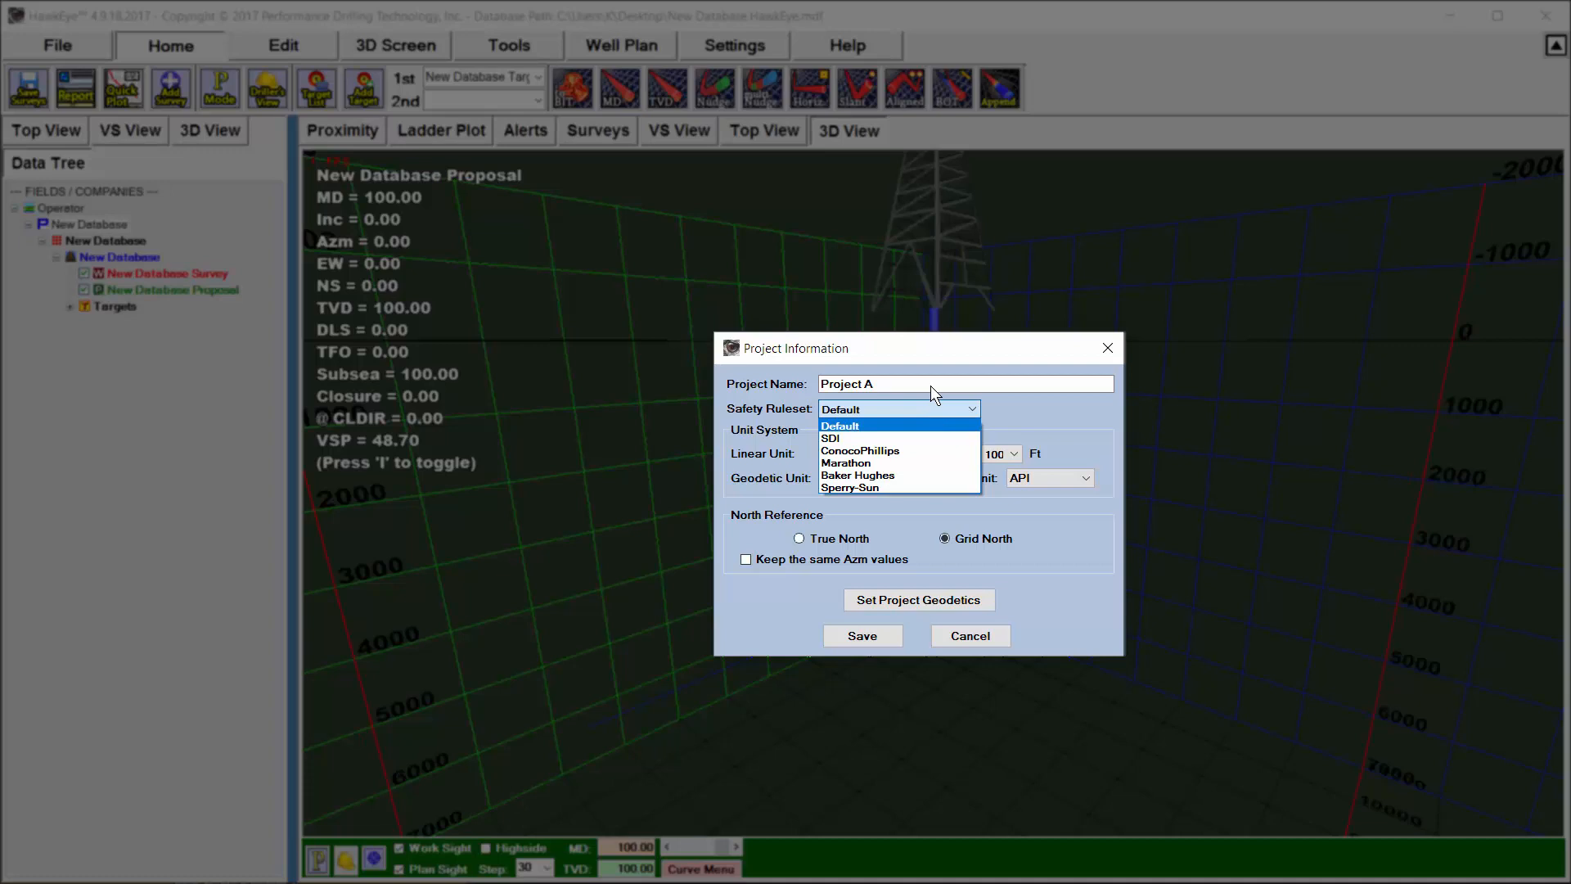
click(960, 386)
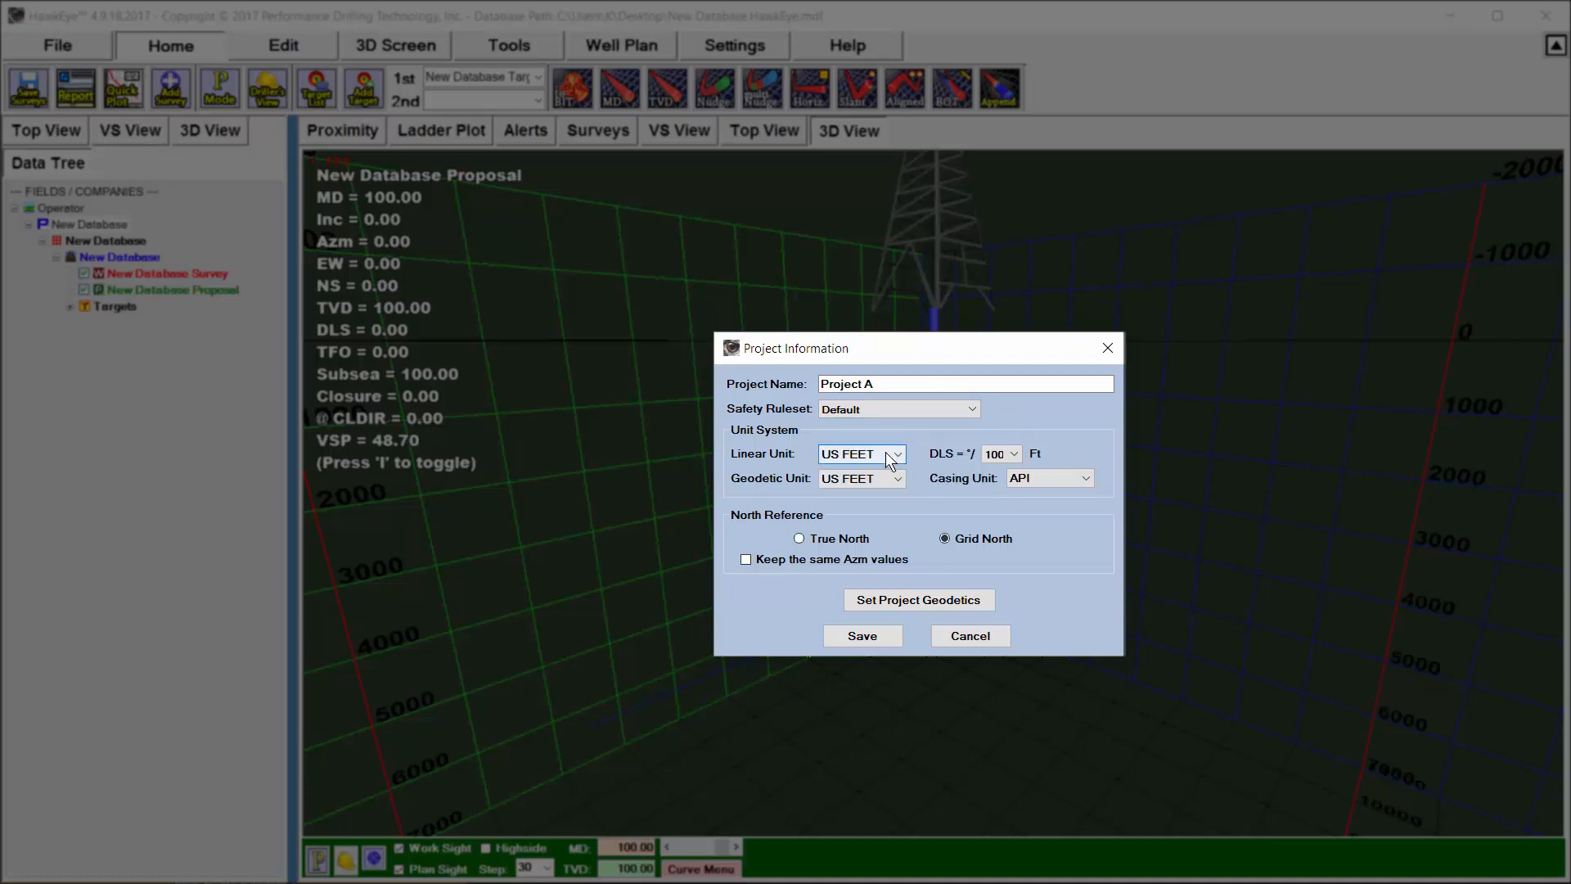
In the project's geodetics, keep US State Plane 1927 (Exact solution) and Texas, and apply Bastrop as the county.
click(922, 599)
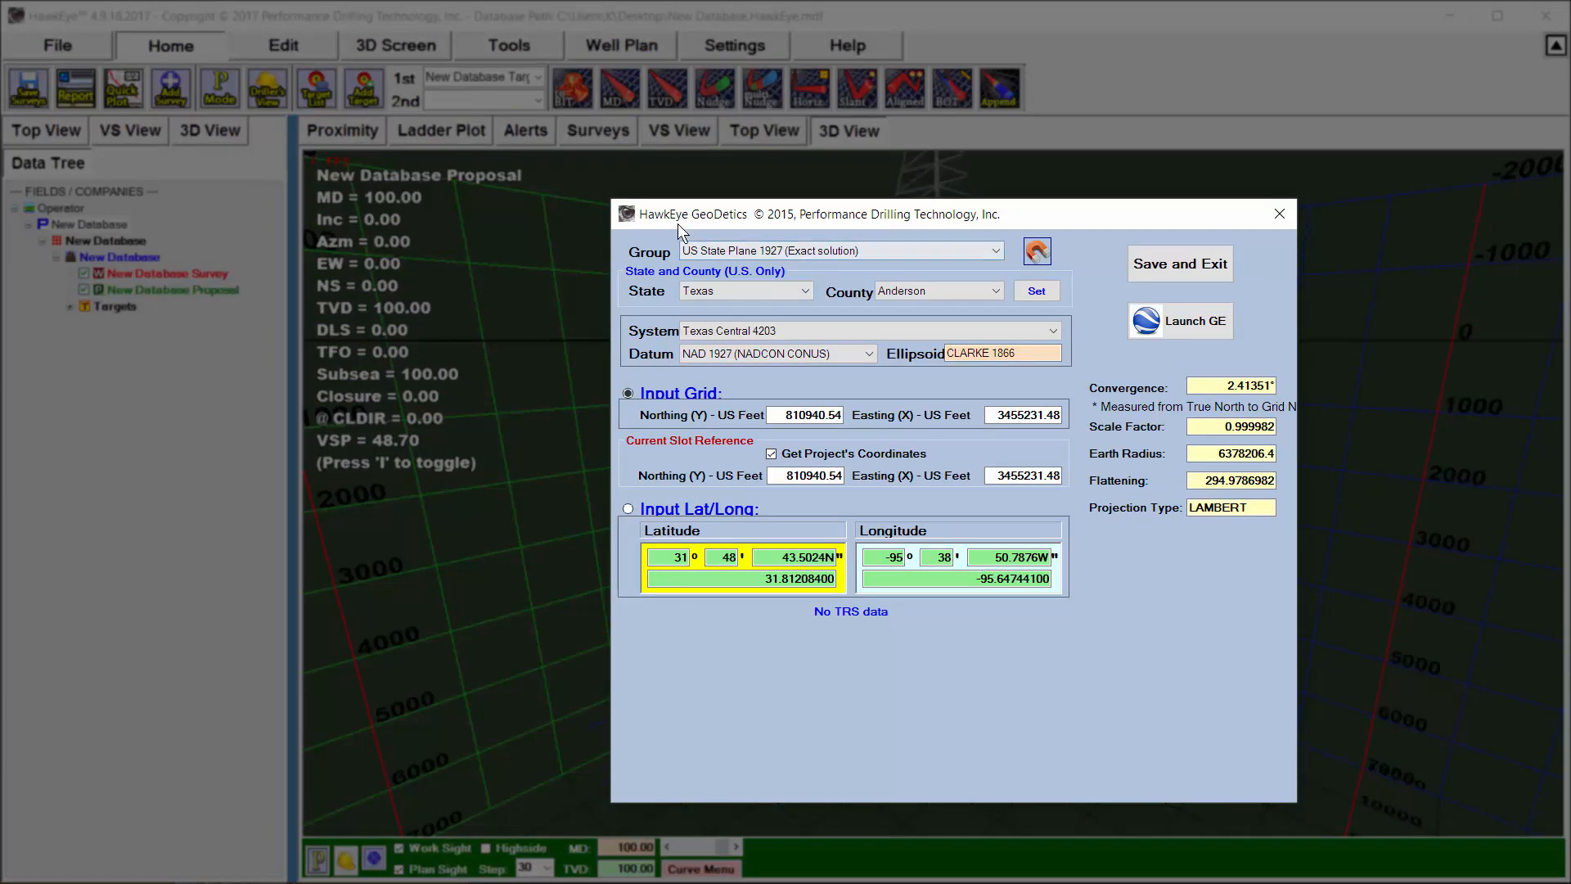
click(746, 252)
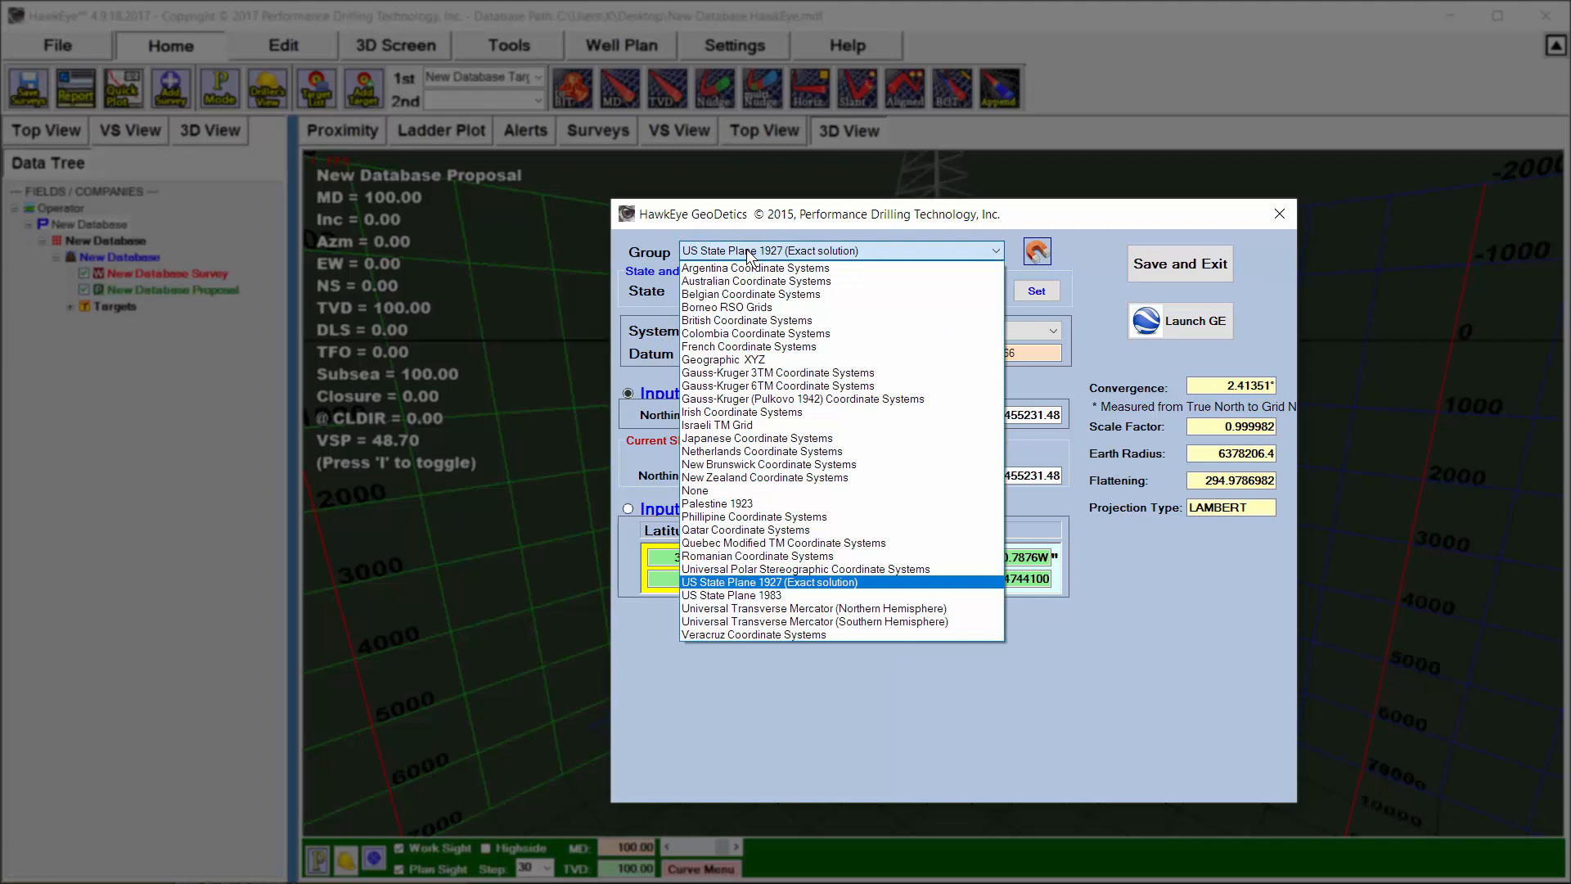
click(746, 251)
click(787, 291)
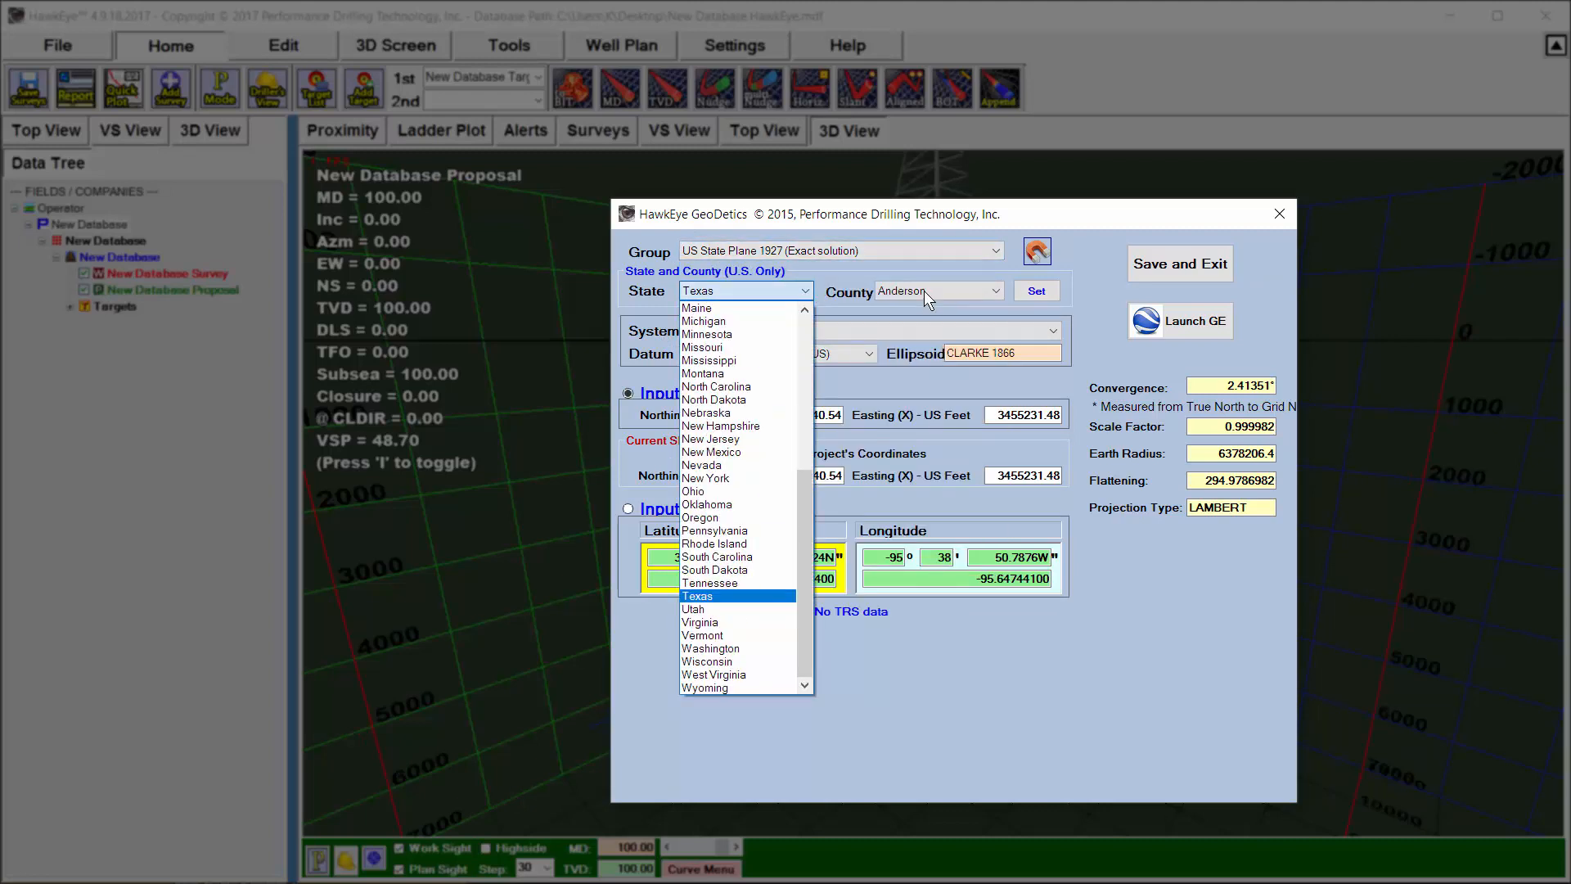
click(956, 292)
click(936, 439)
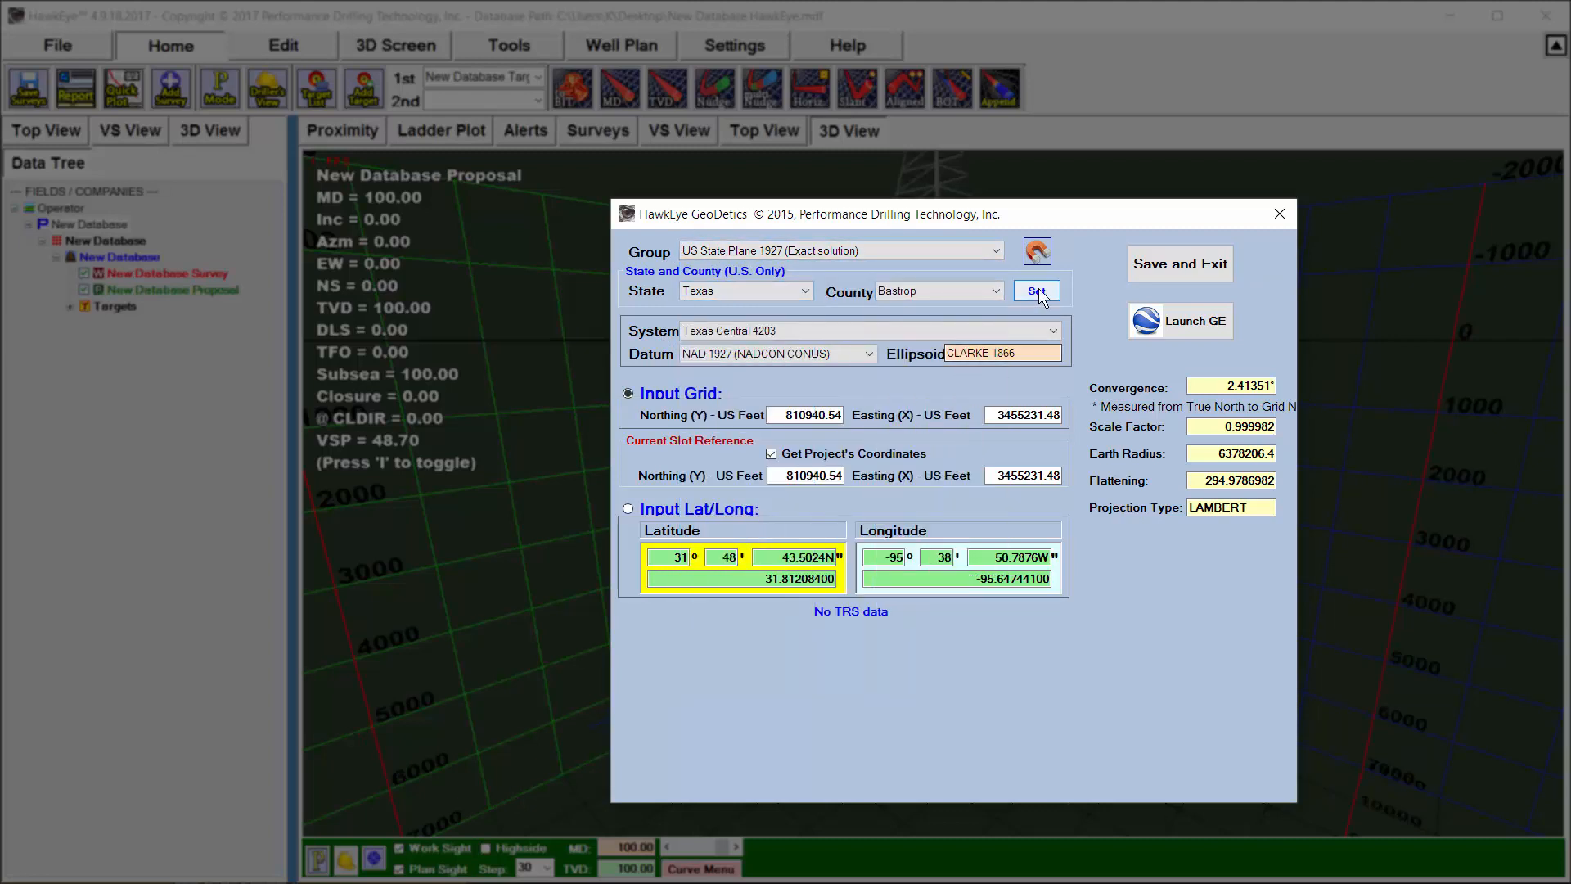
click(1037, 291)
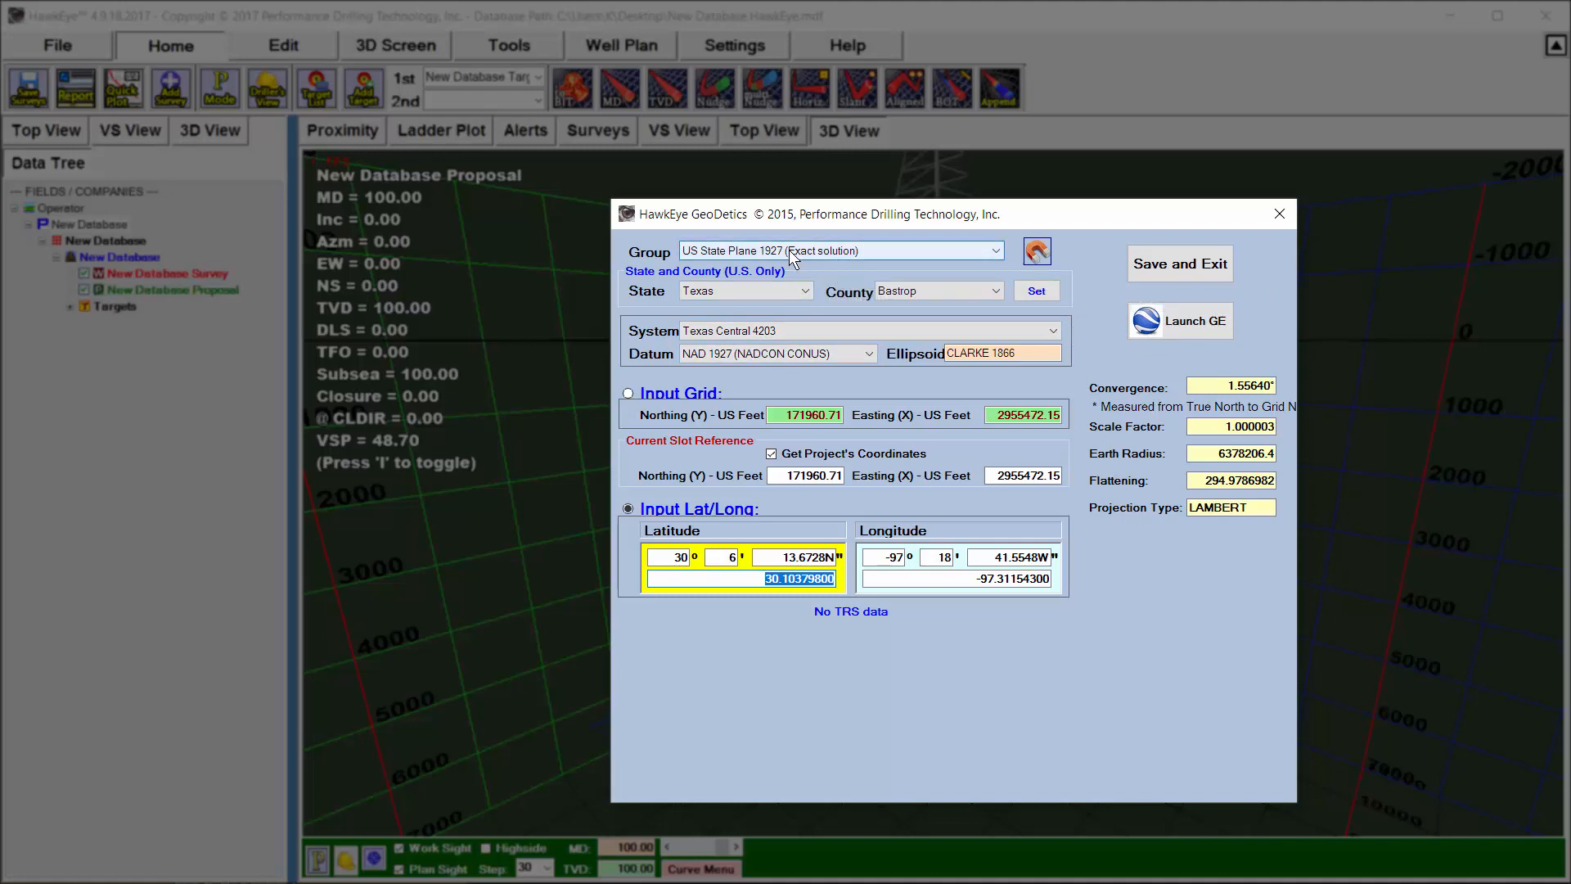
Use grid coordinates as the geodetic input for the Texas Central 4203 system, and save the geodetics and project information.
click(749, 331)
click(748, 333)
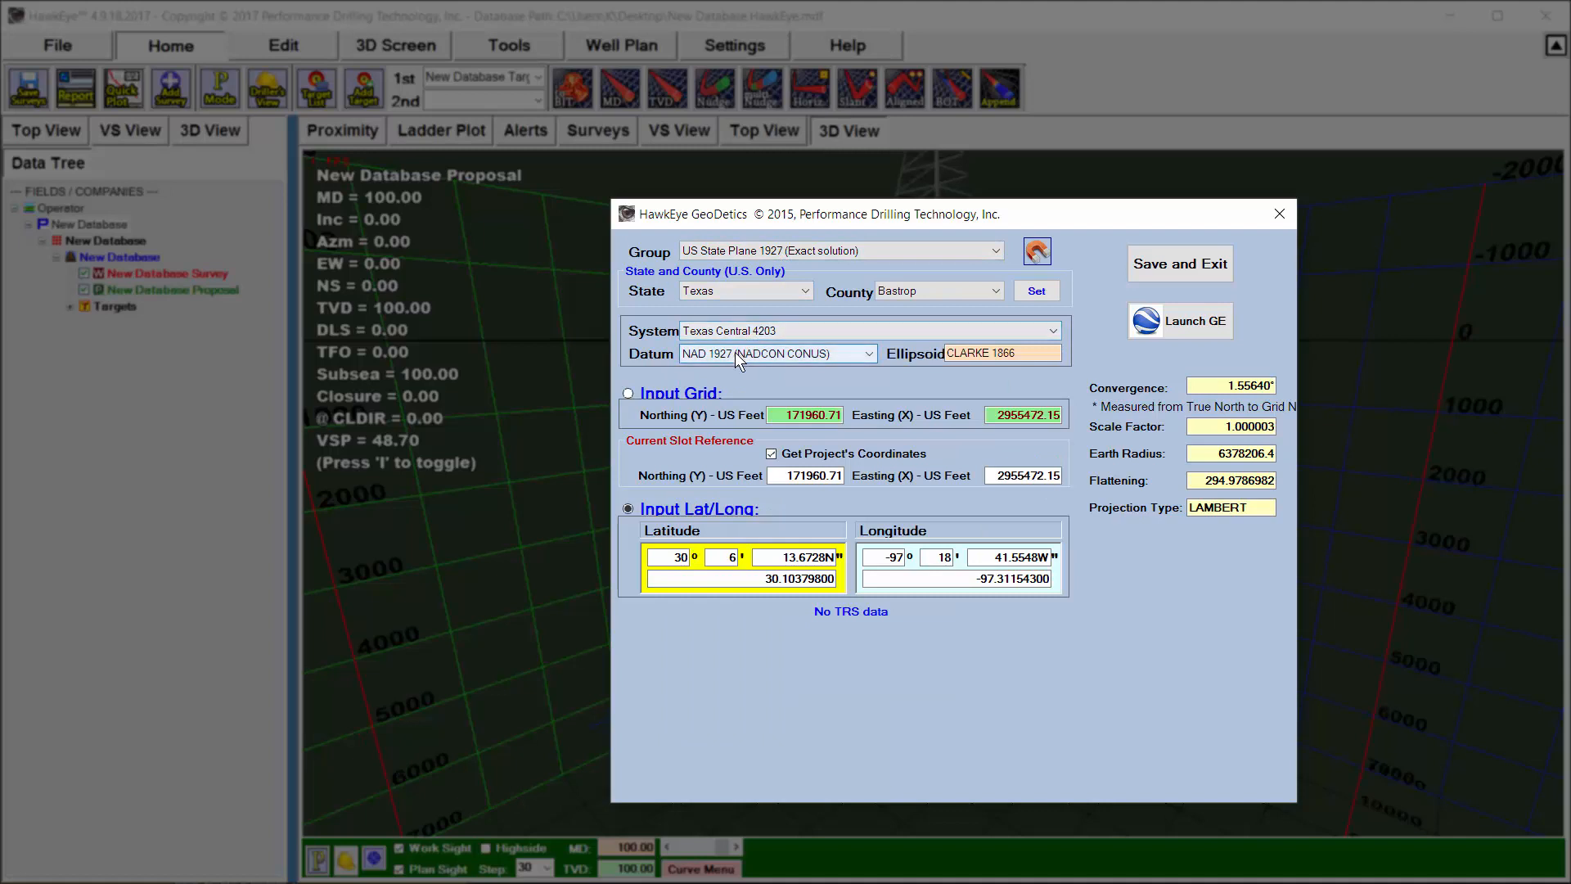
click(717, 398)
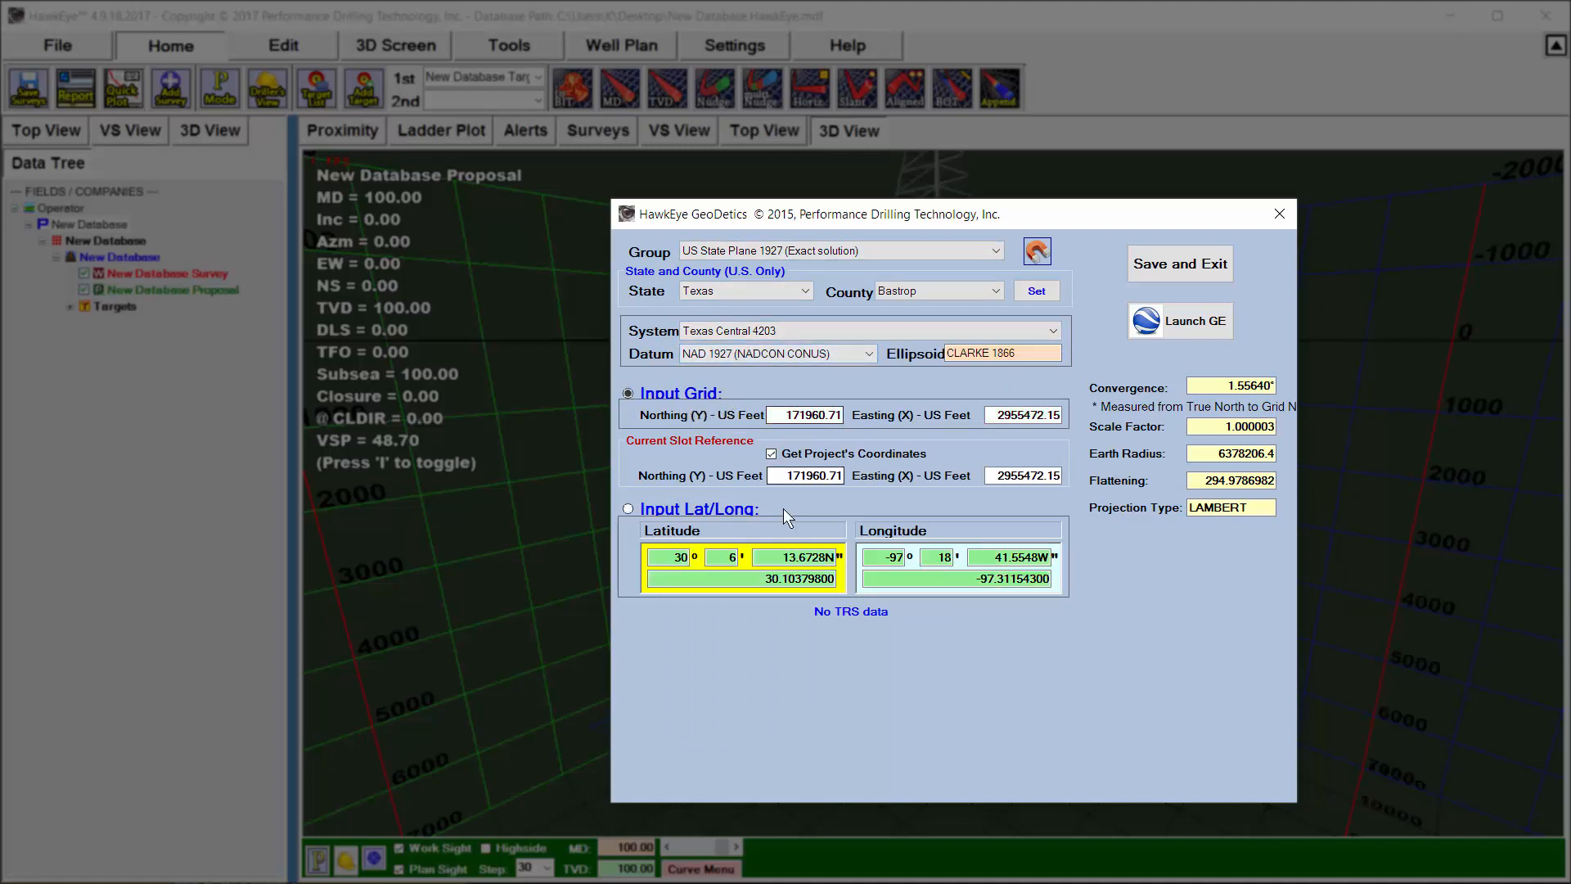
click(783, 510)
click(722, 394)
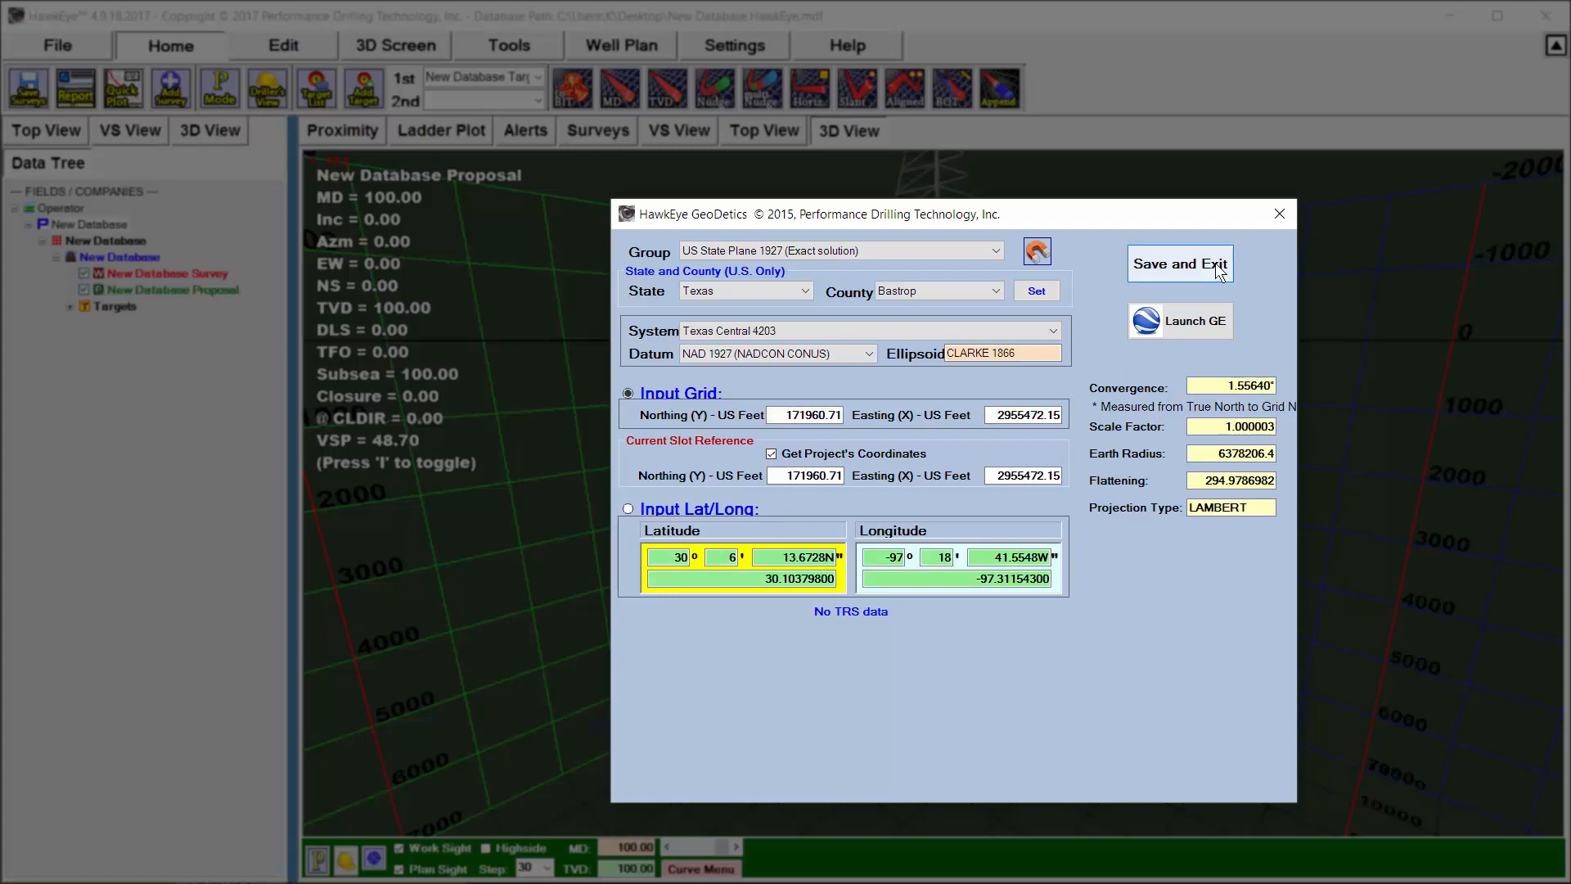
click(1215, 262)
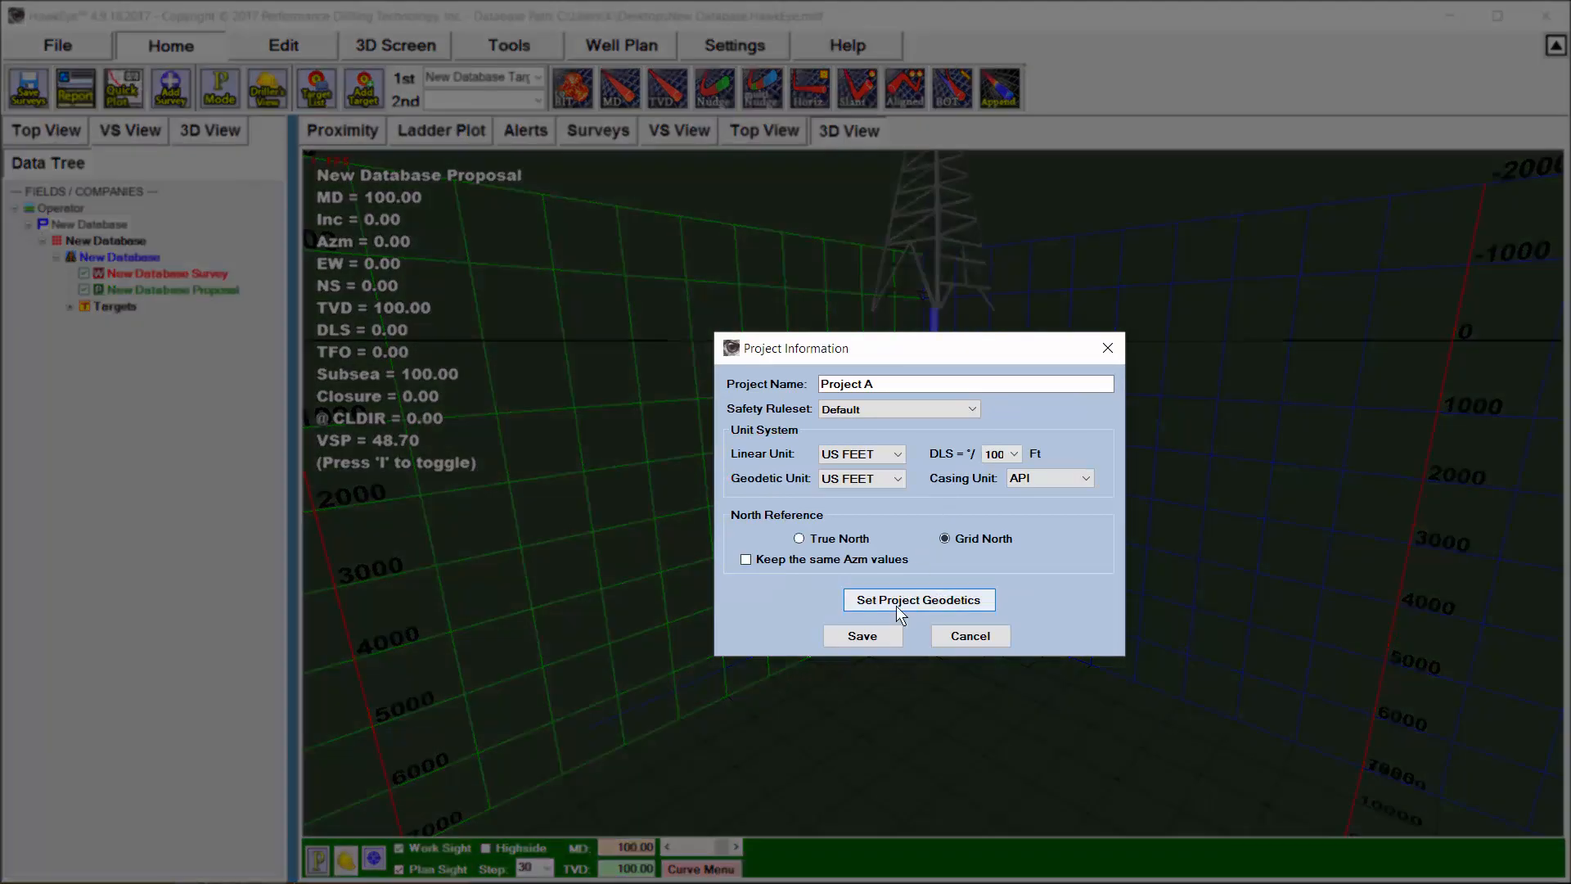
click(857, 640)
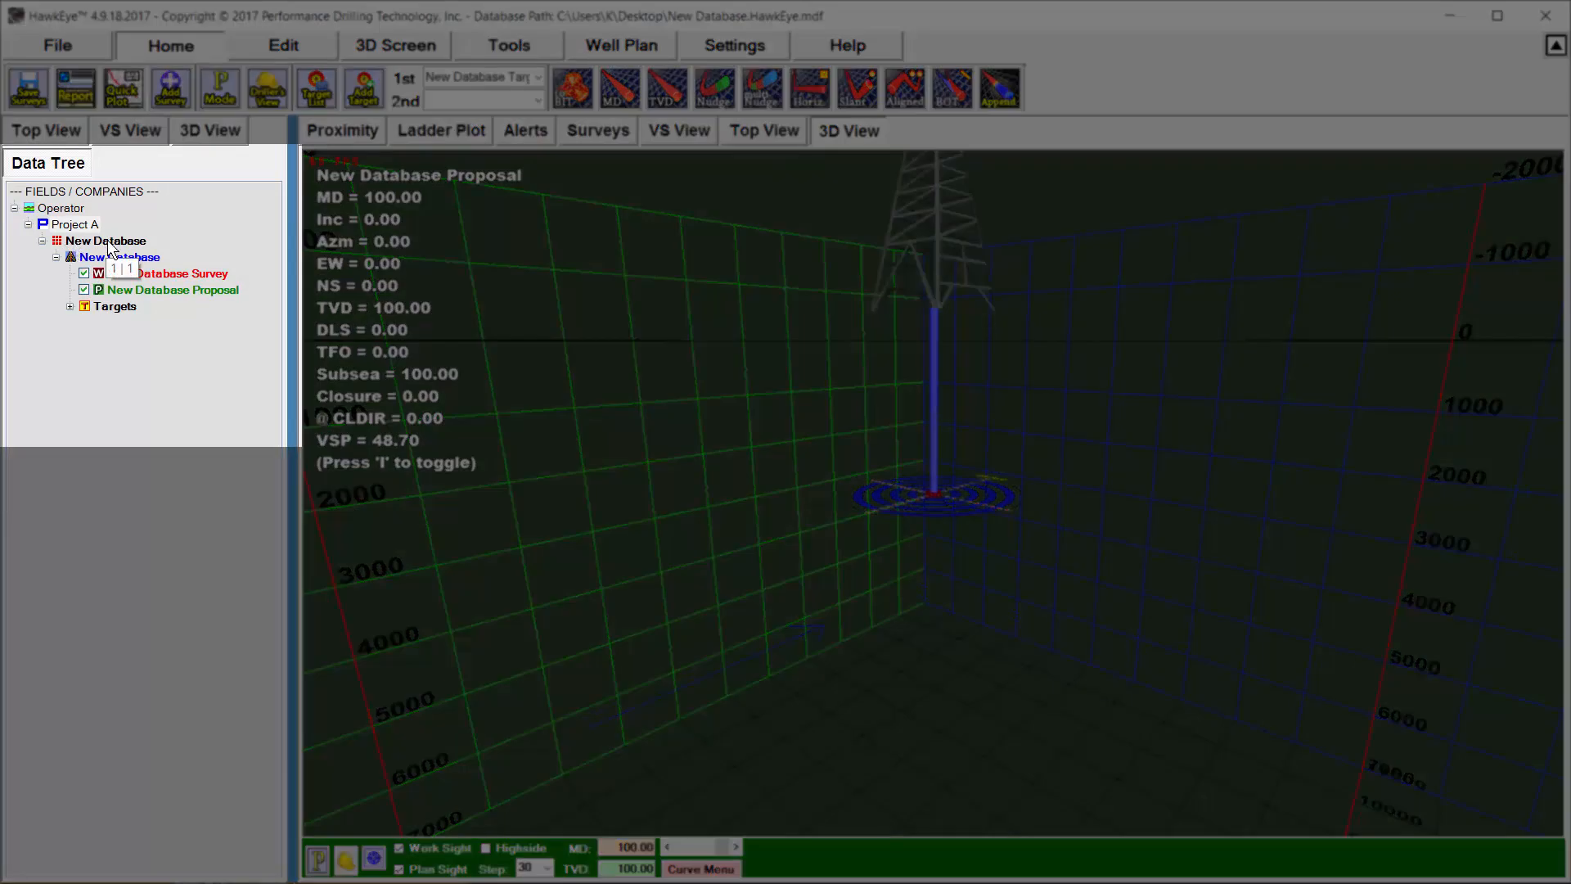
Edit the platform/pad under Project A, naming it Rig 2A with a default elevation of 342.1, and save it.
right_click(112, 245)
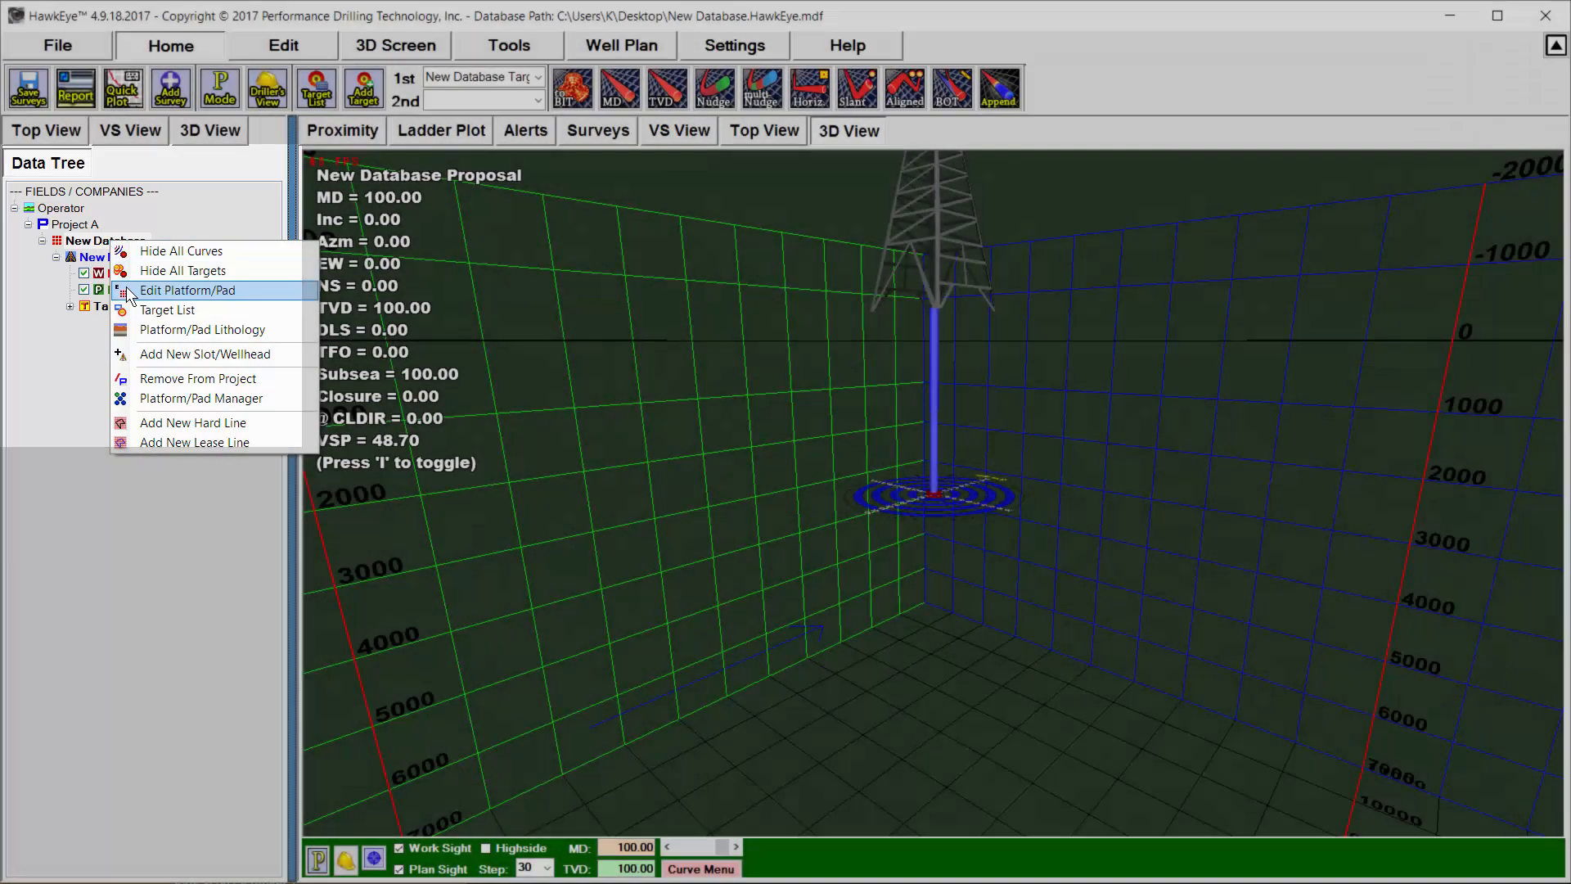
click(126, 286)
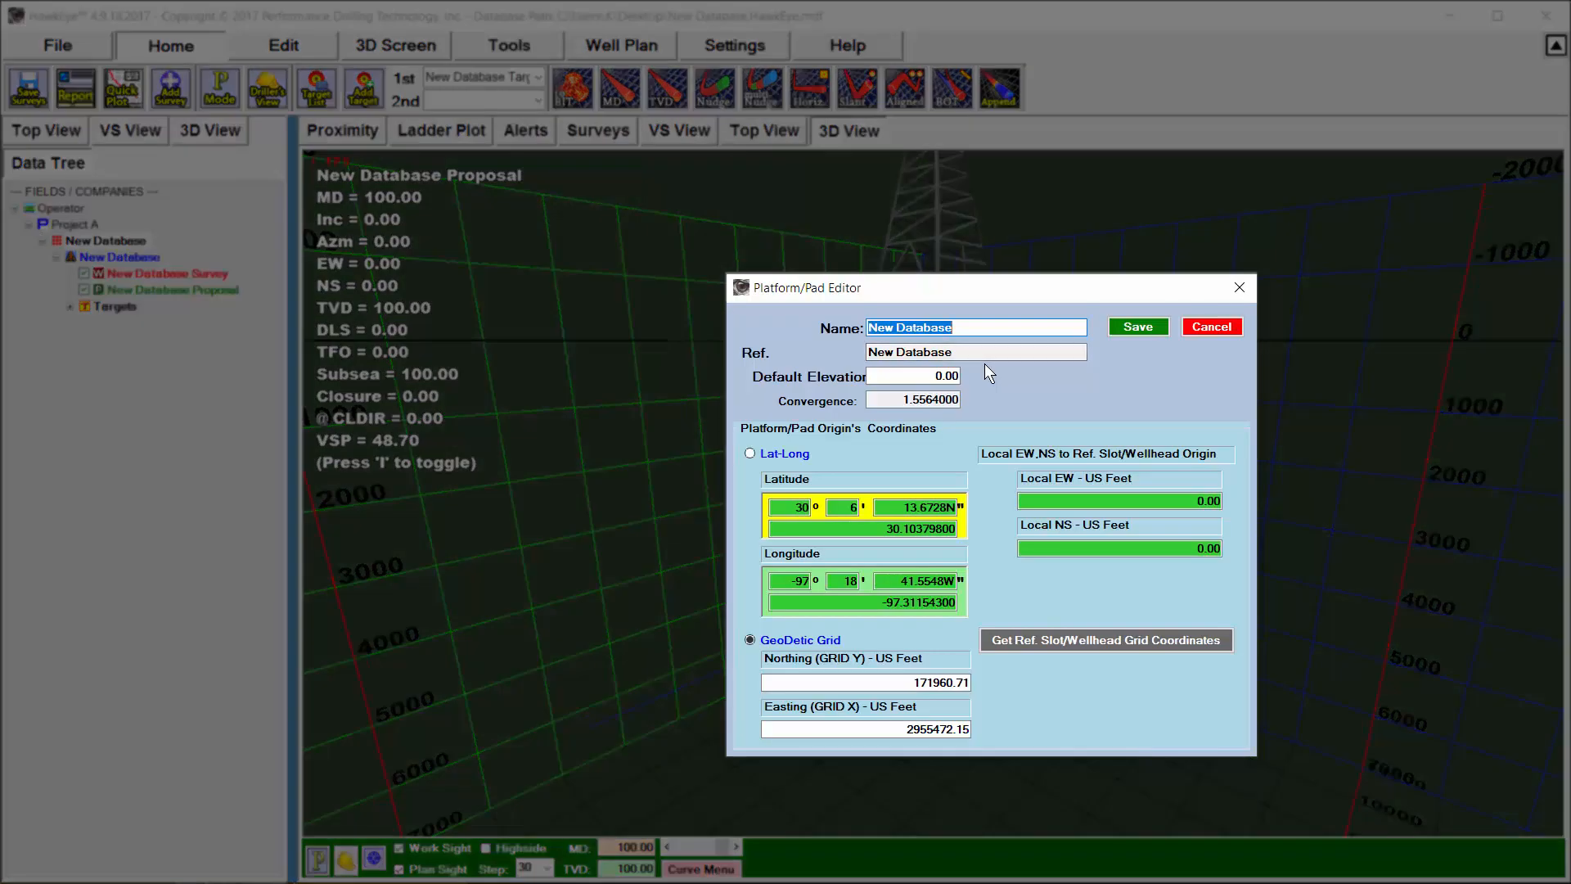
text(Rig 2A)
double_click(954, 376)
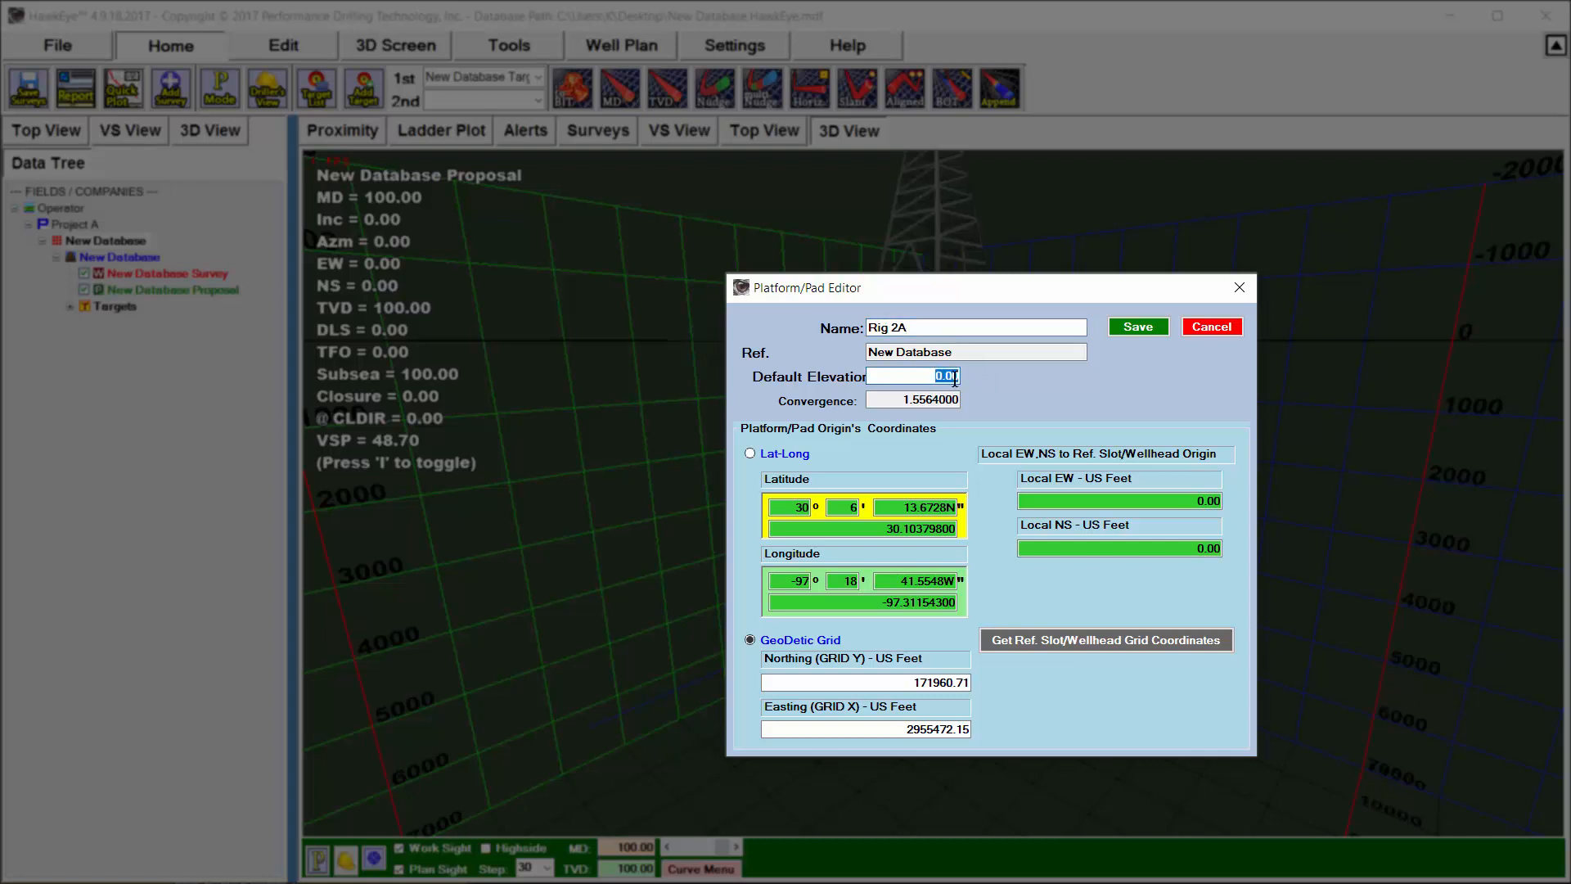
text(342.1)
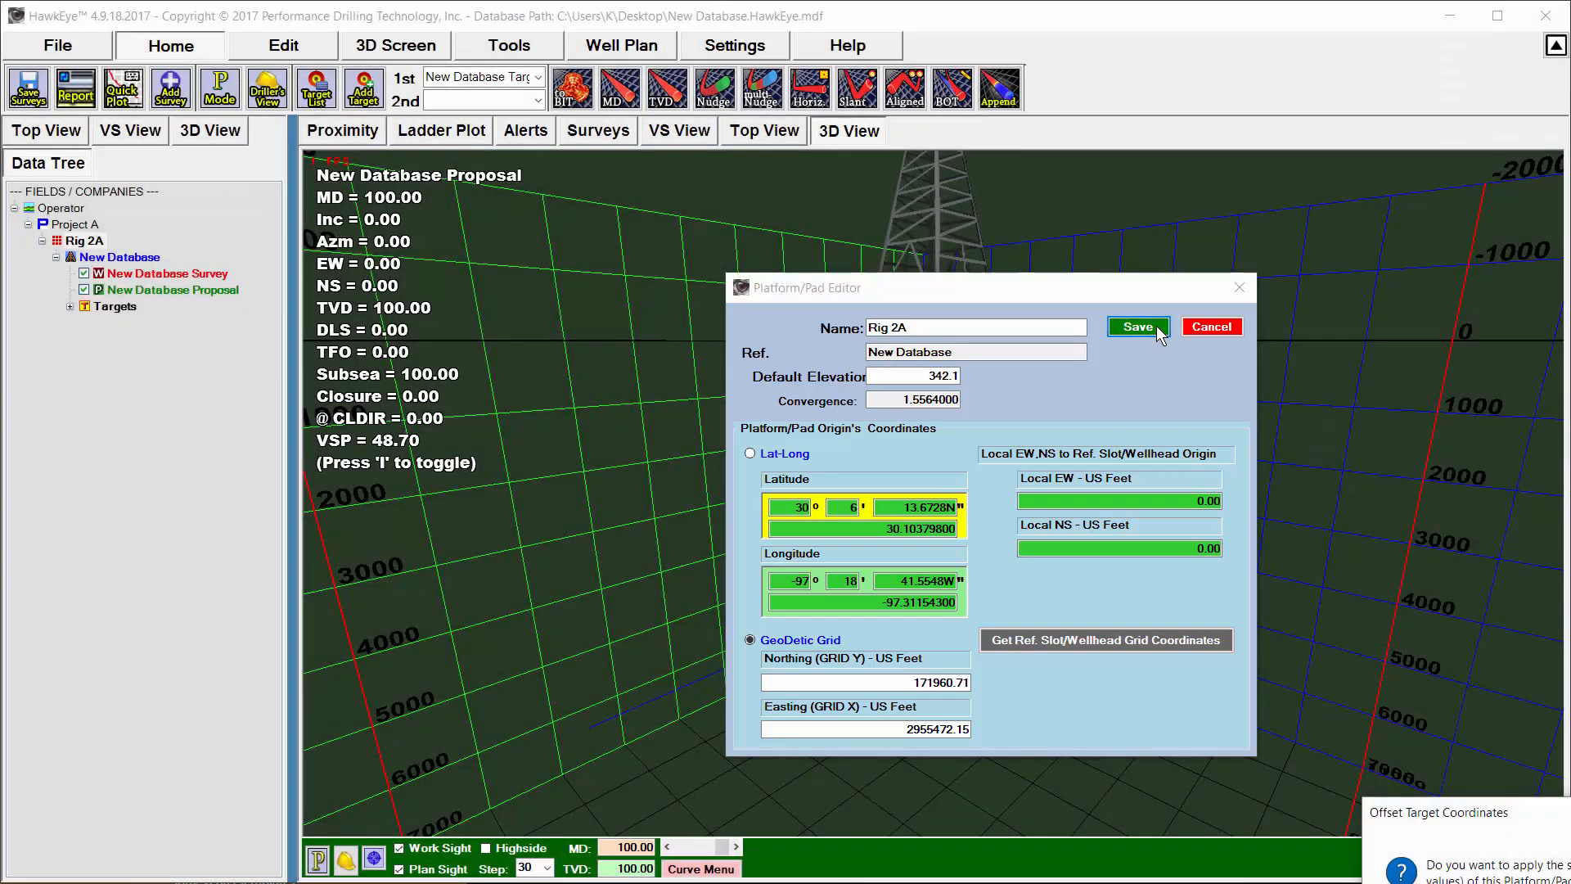
click(1156, 326)
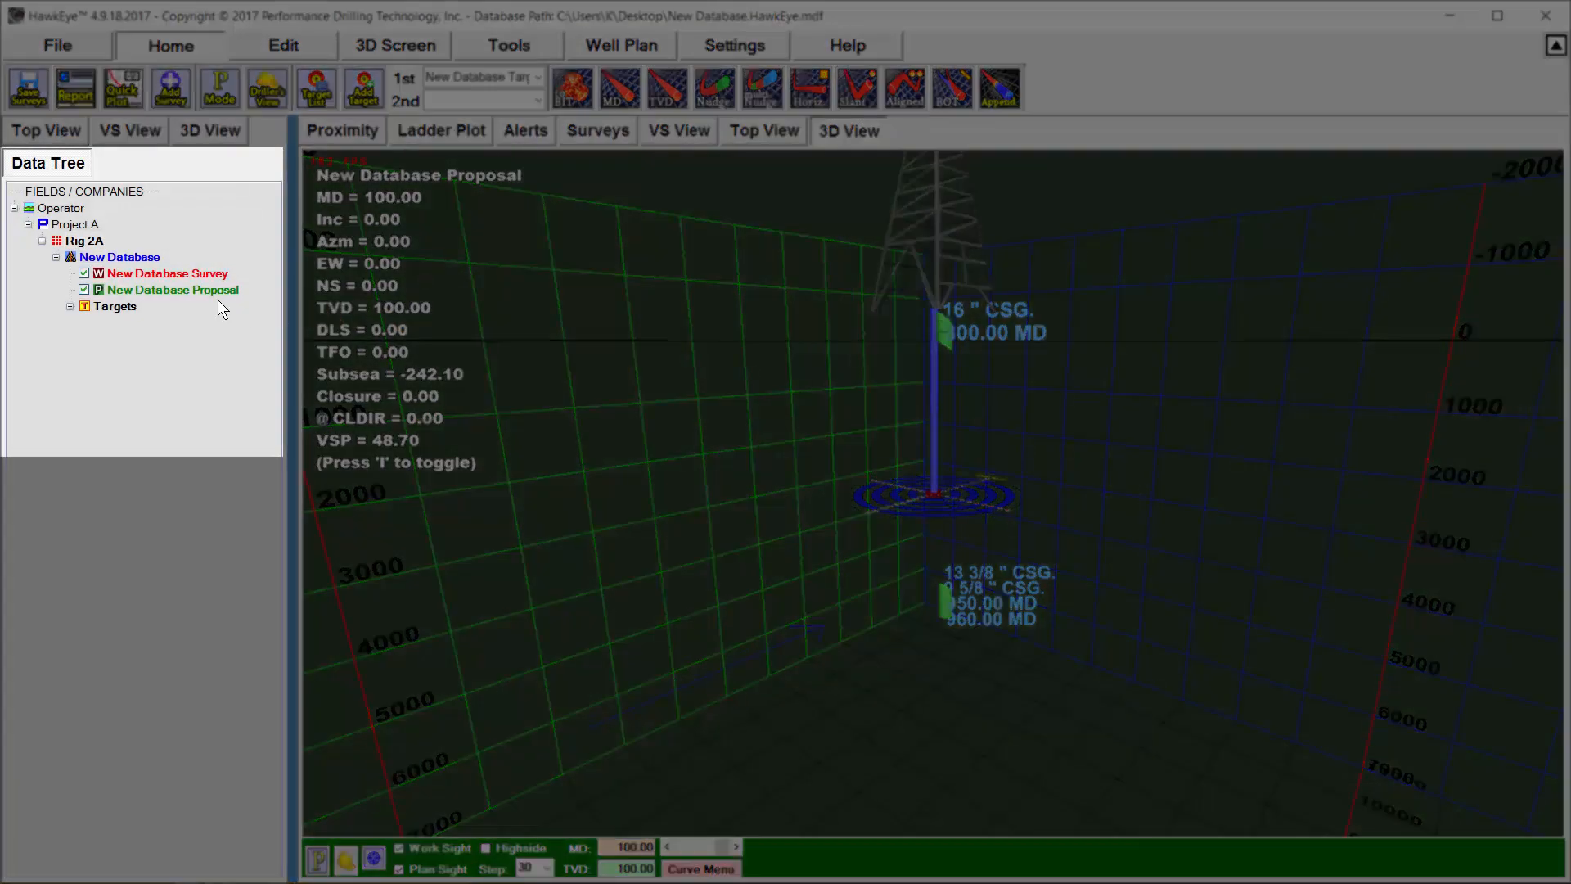
Edit the slot/wellhead under Rig 2A, naming it Wellhead 1 with a default RKB of 31 ft, and save it.
right_click(87, 258)
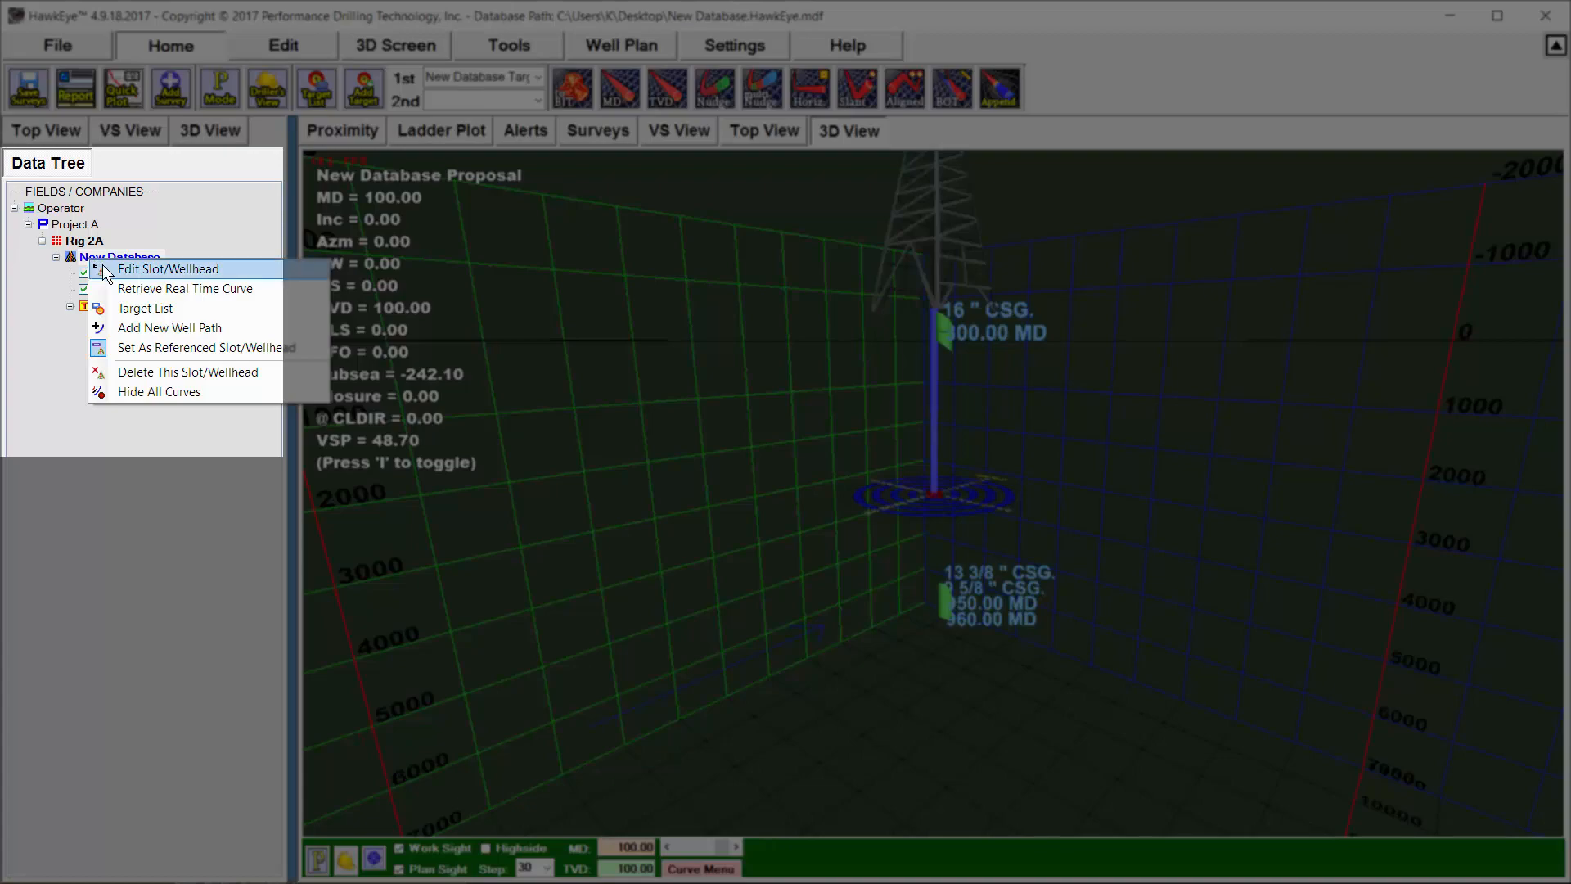
click(103, 266)
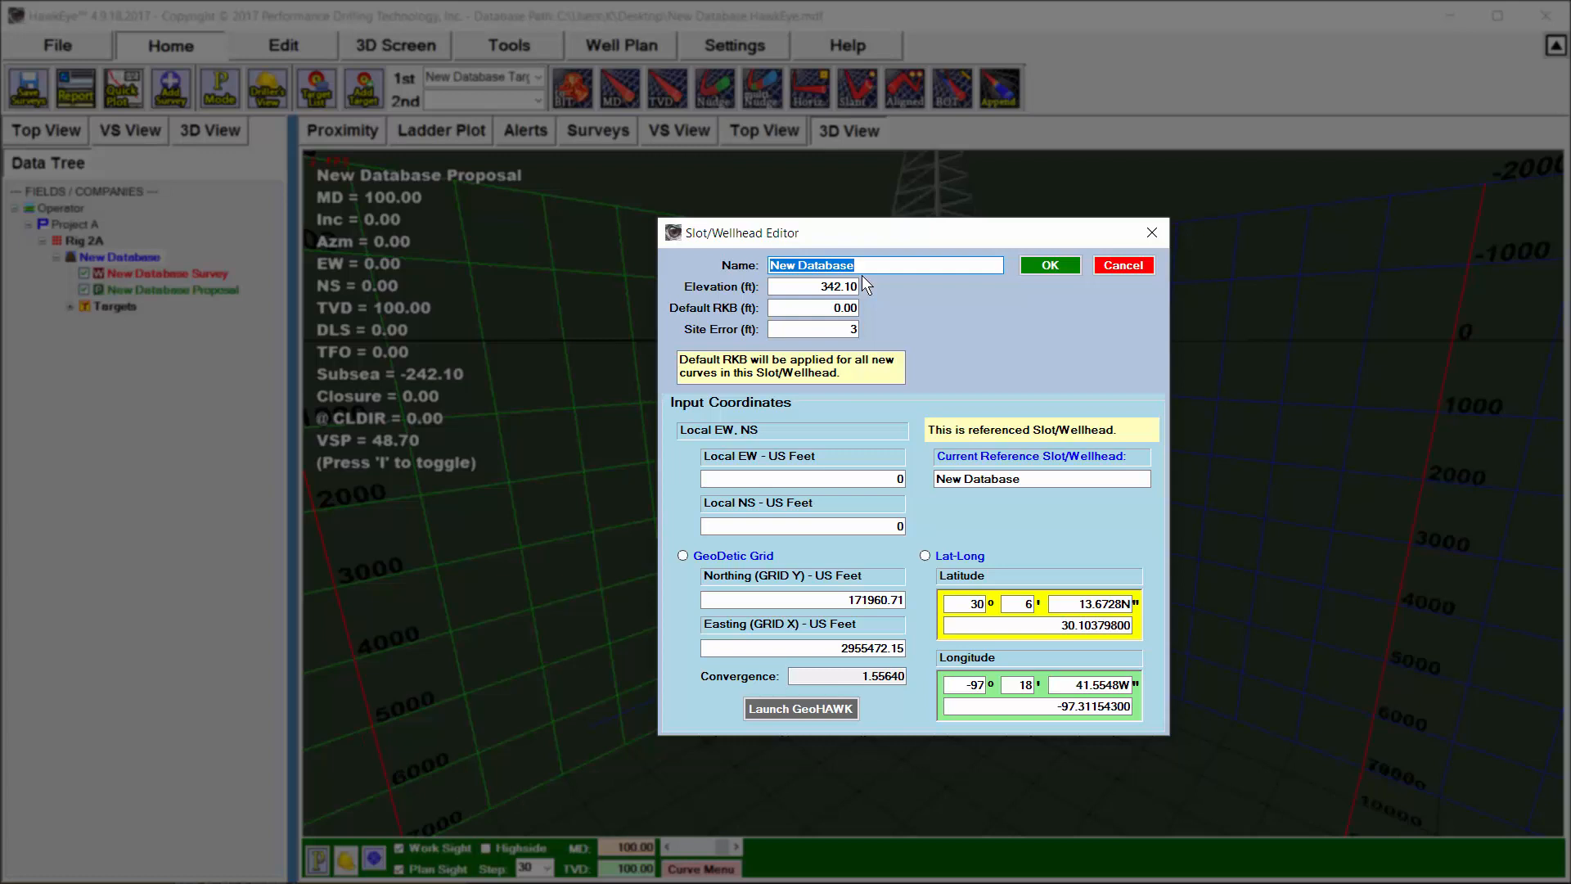
text(Wellhead 1)
click(834, 308)
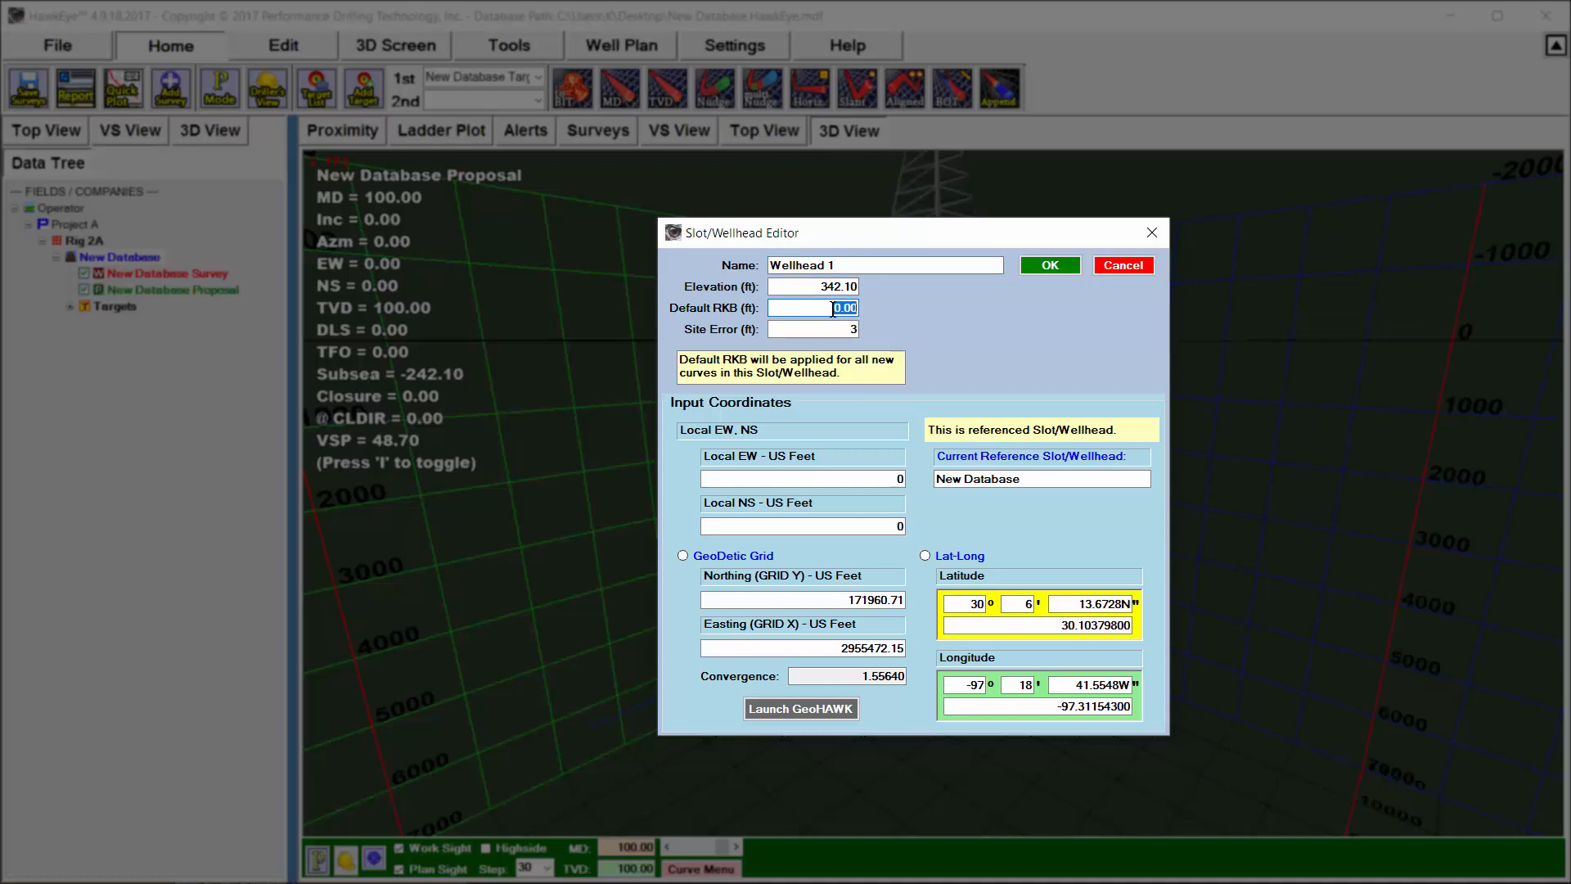
text(31)
click(816, 336)
click(842, 478)
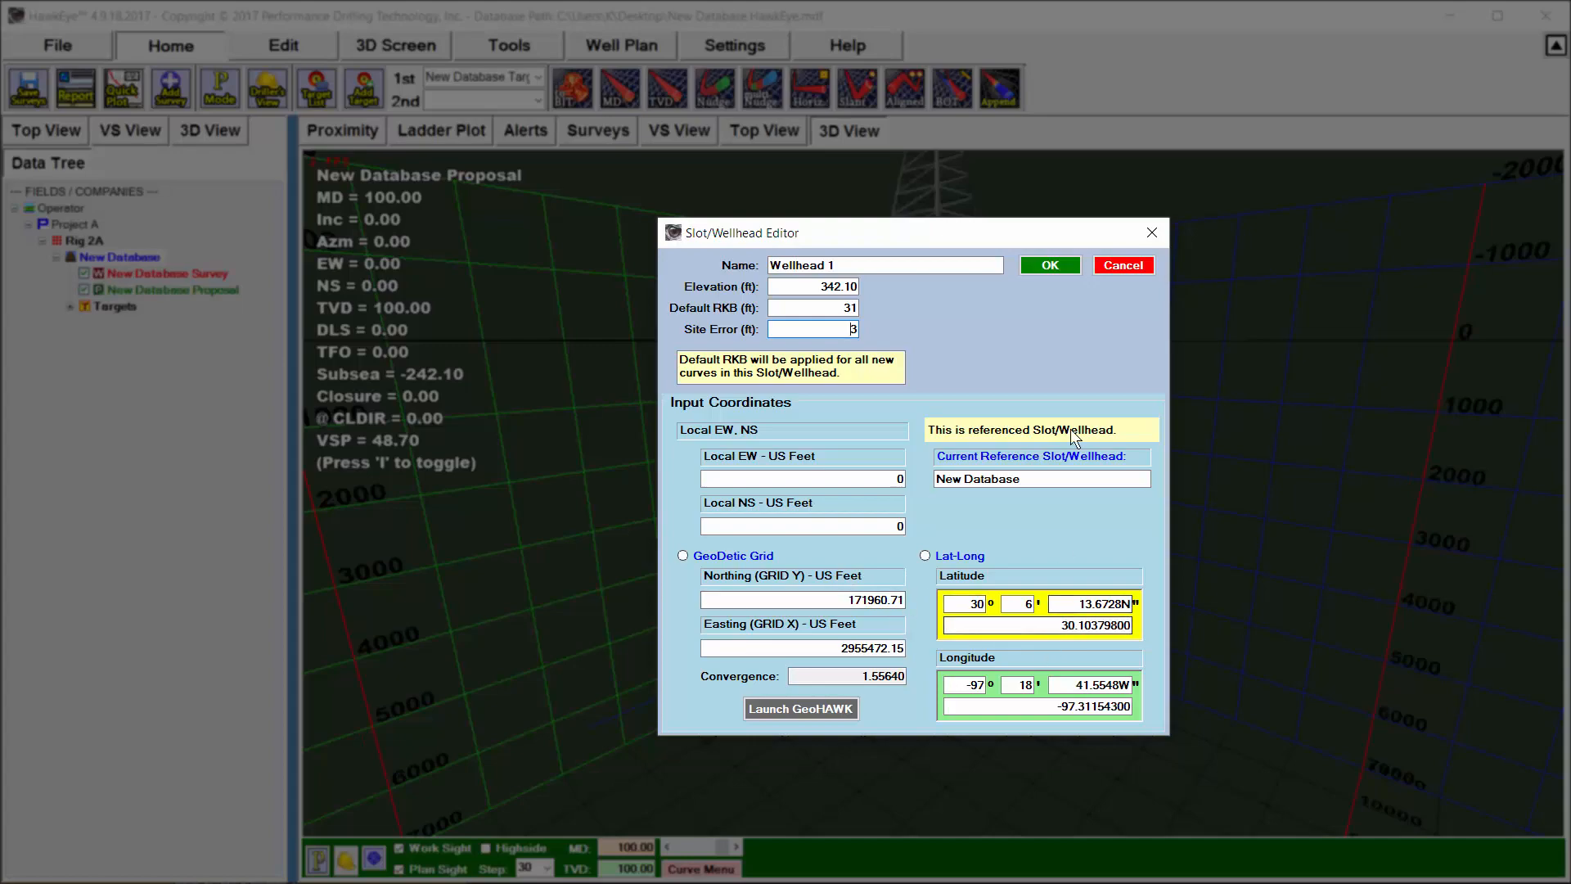
click(1049, 265)
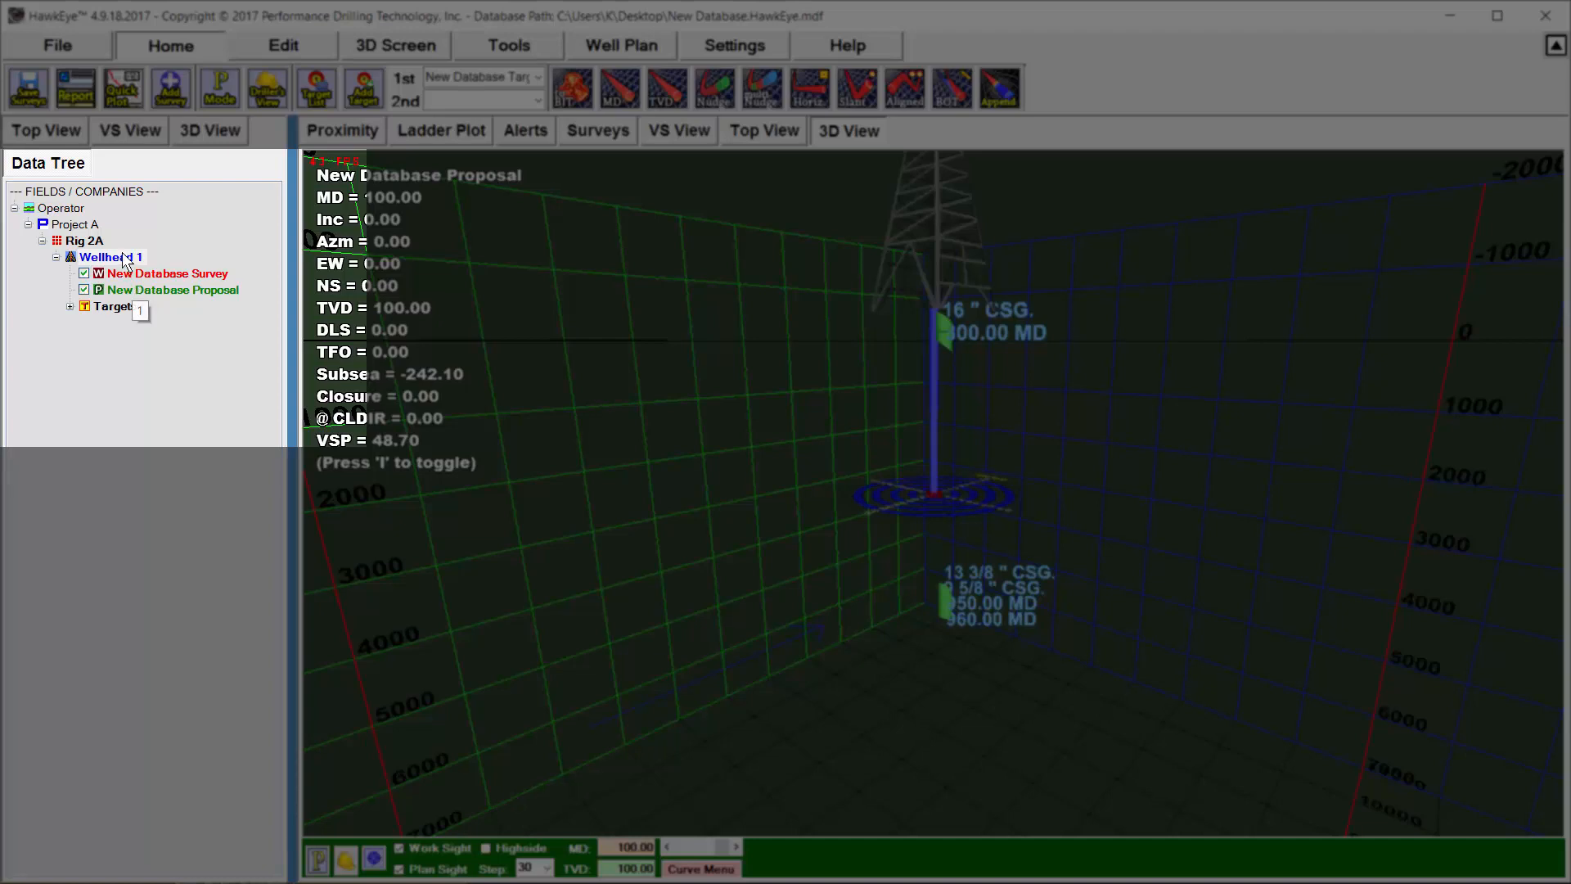
right_click(122, 251)
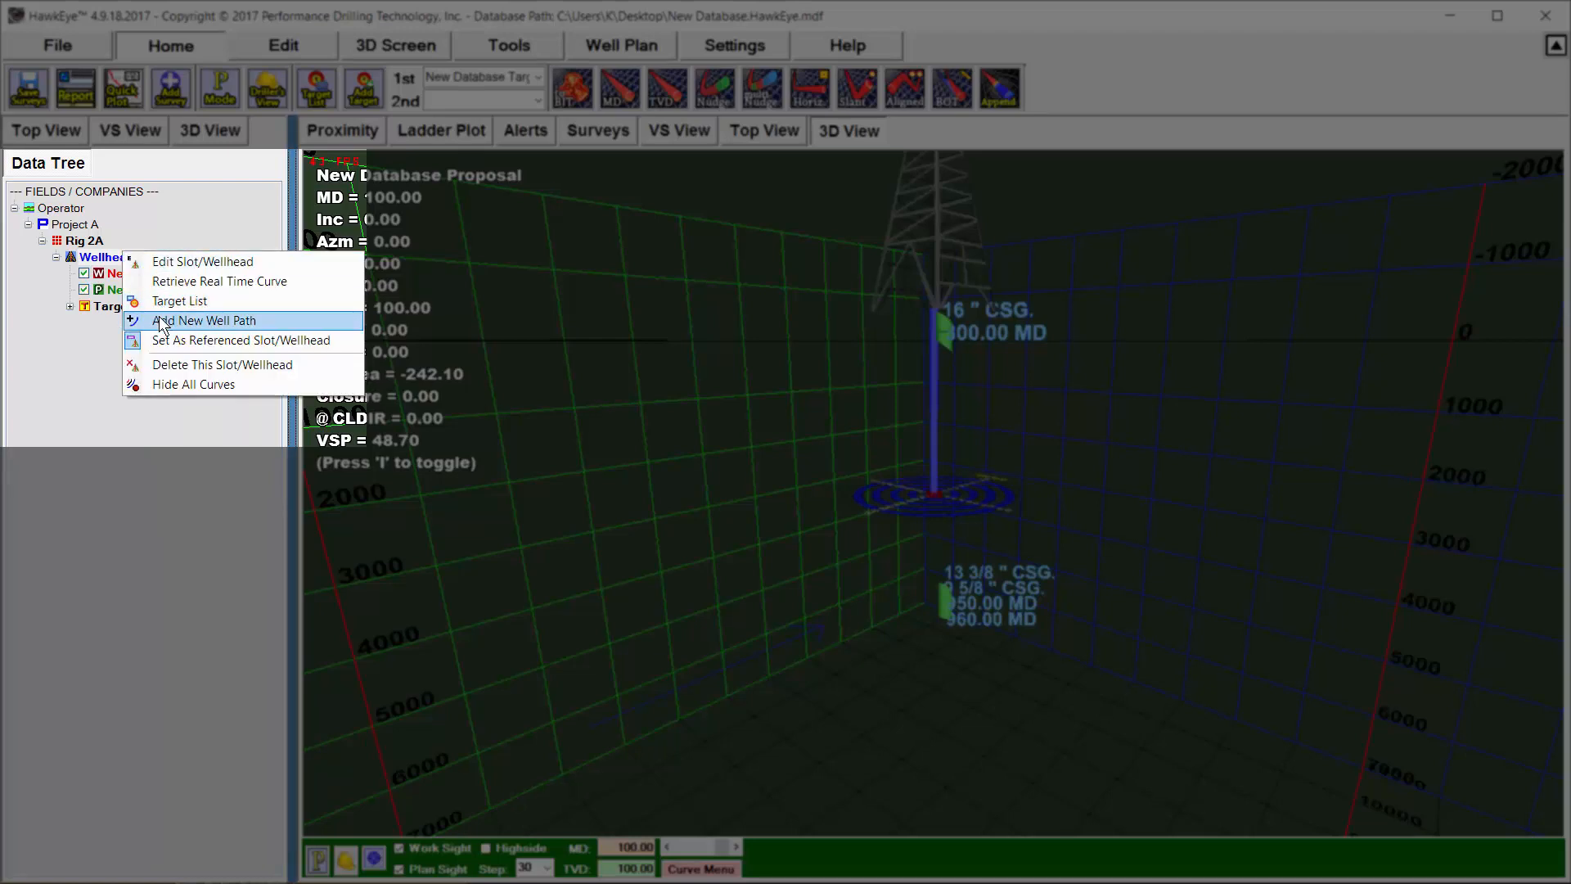
right_click(87, 244)
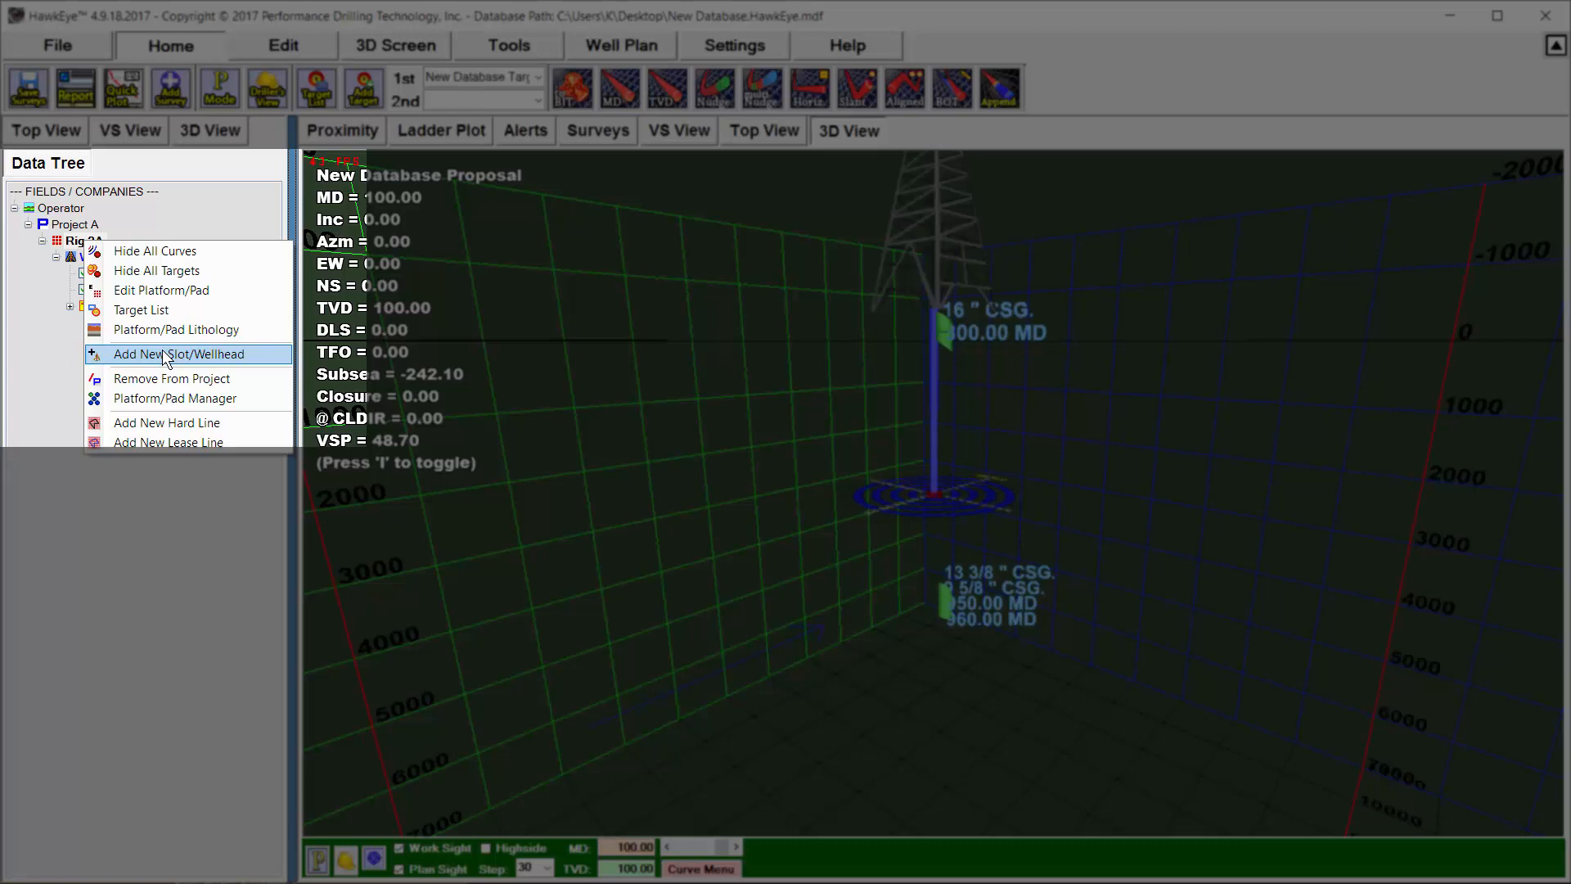
right_click(74, 227)
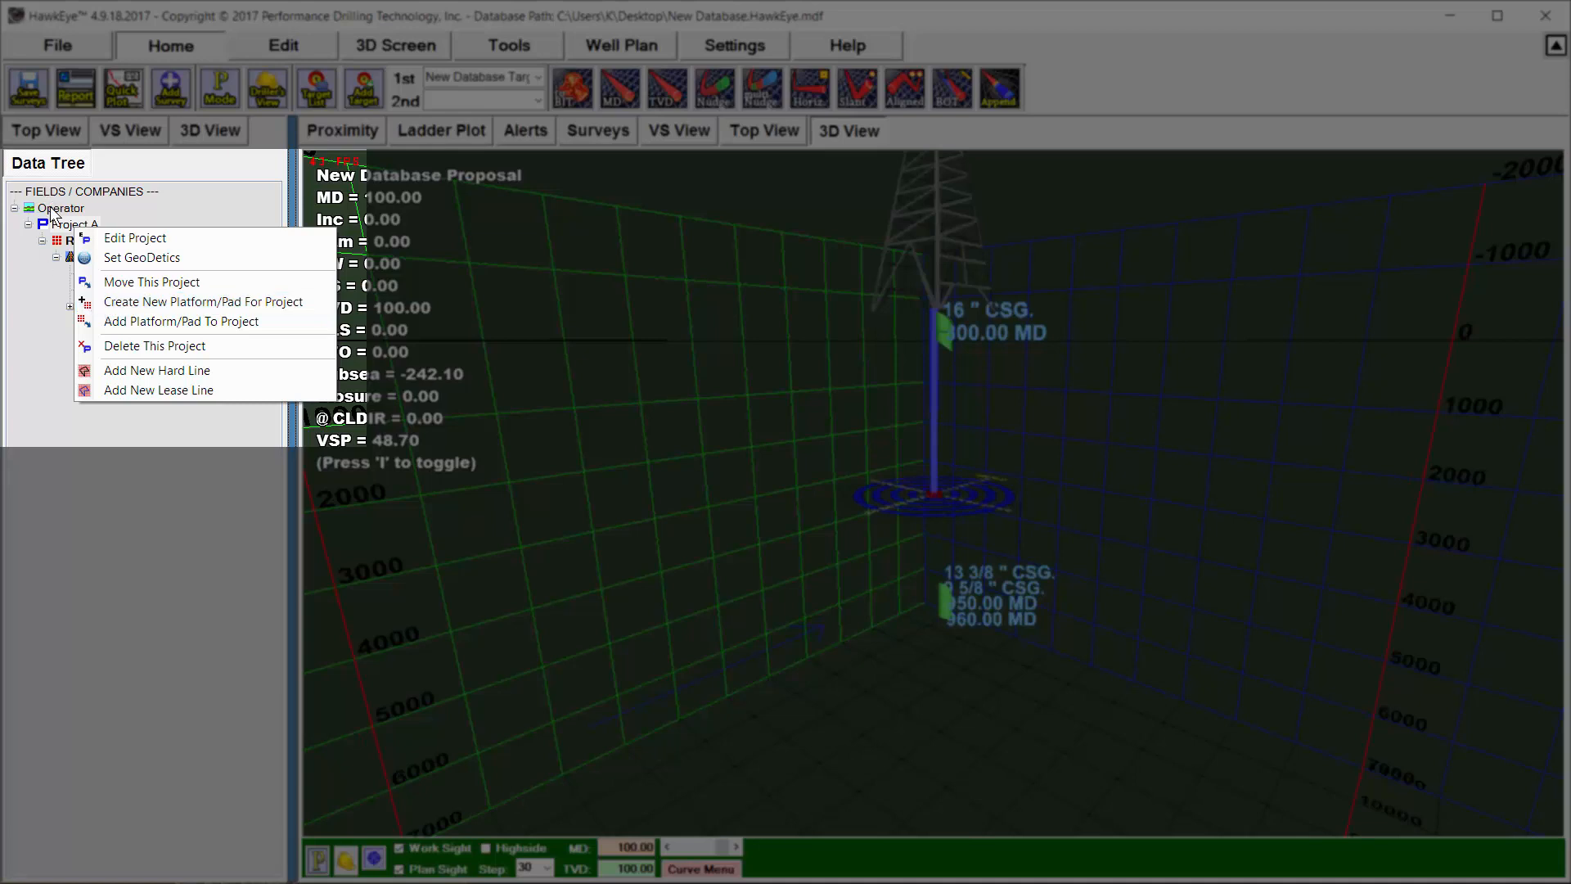
Start a new project under the Operator field, named Project B, with Grid North reference, elevation 360 ft and RKB 31 ft.
right_click(51, 209)
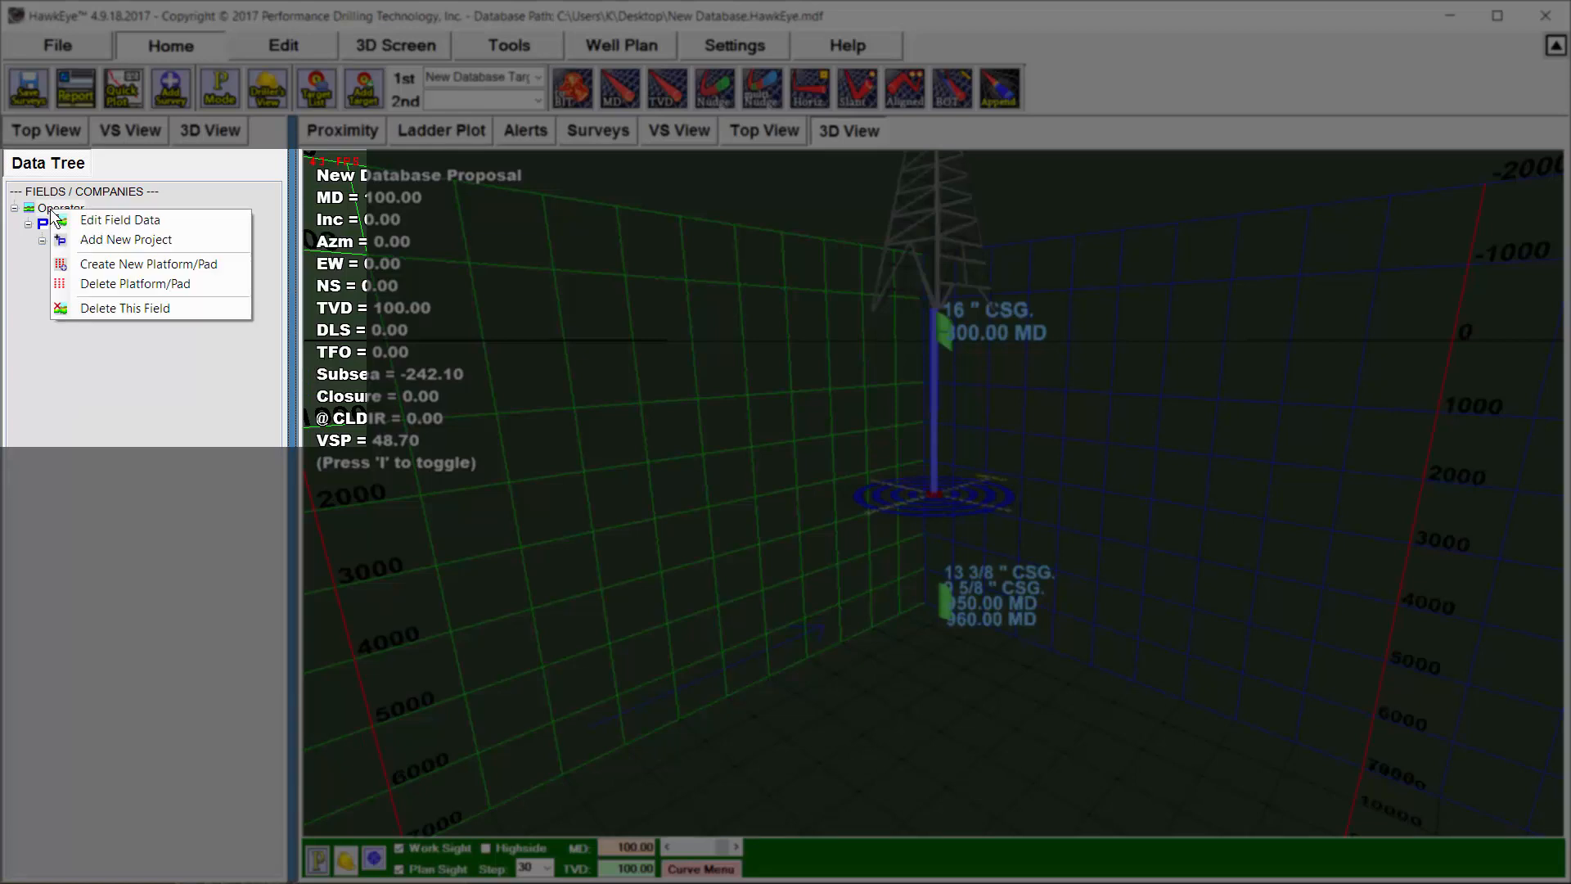
click(90, 240)
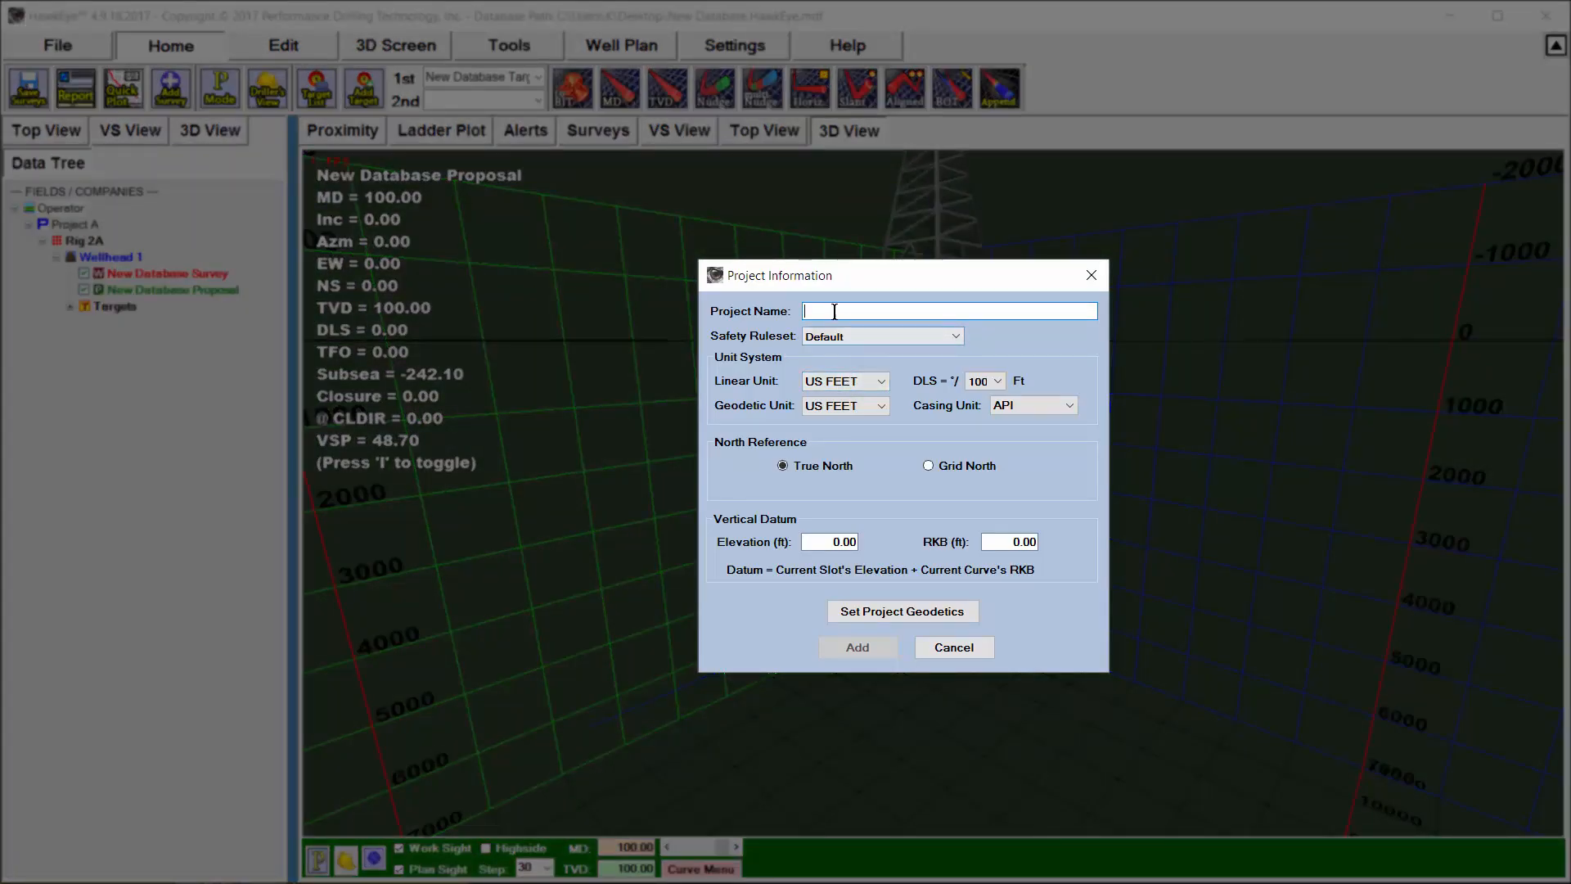
text(Project B)
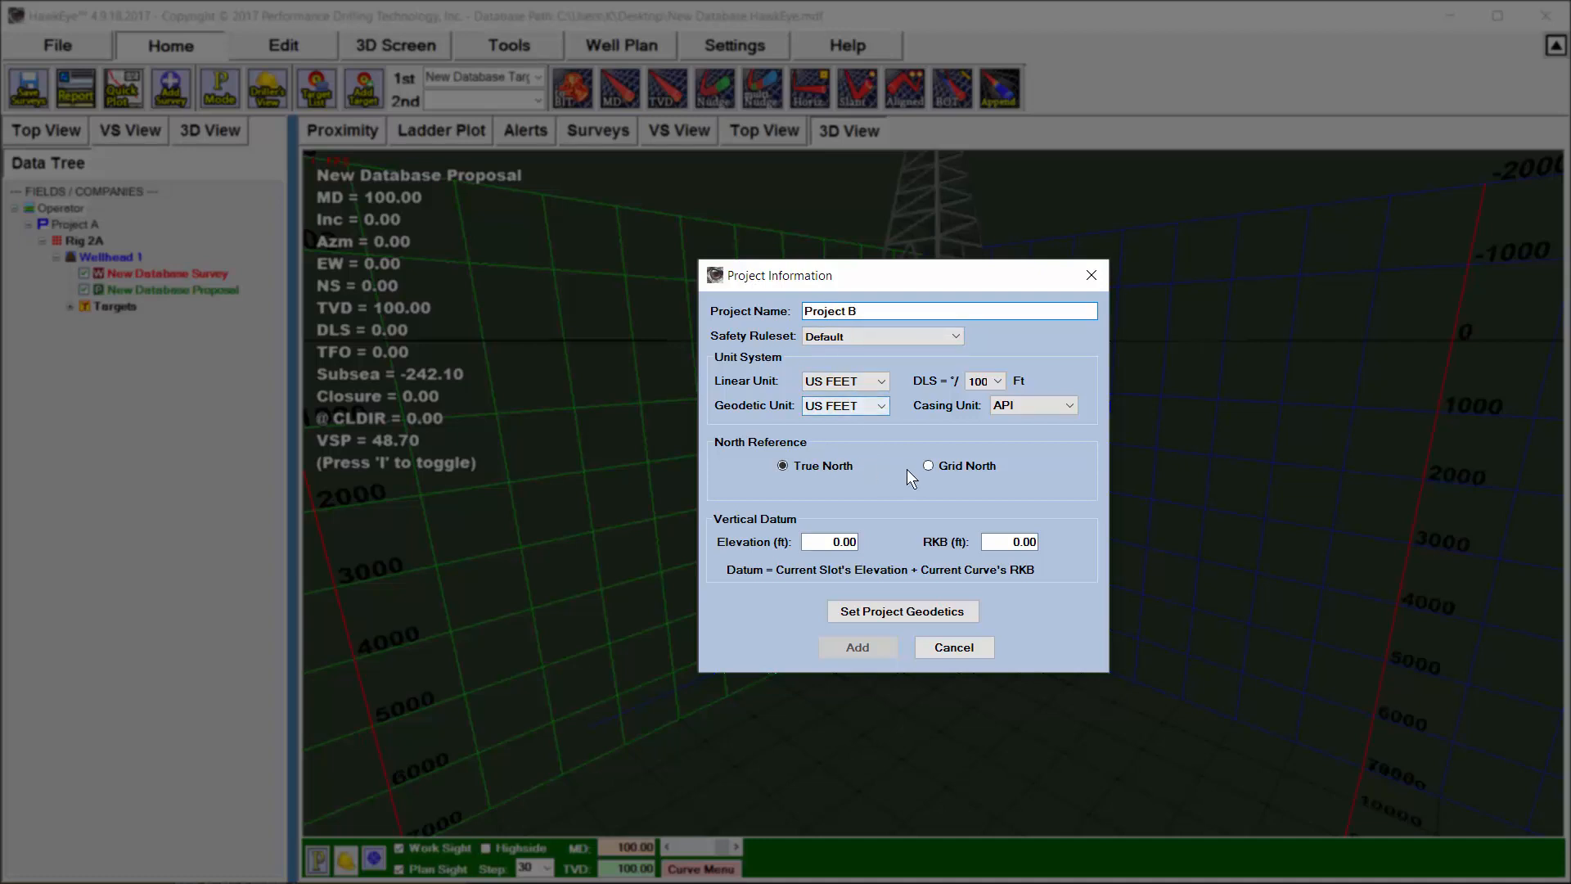
click(929, 465)
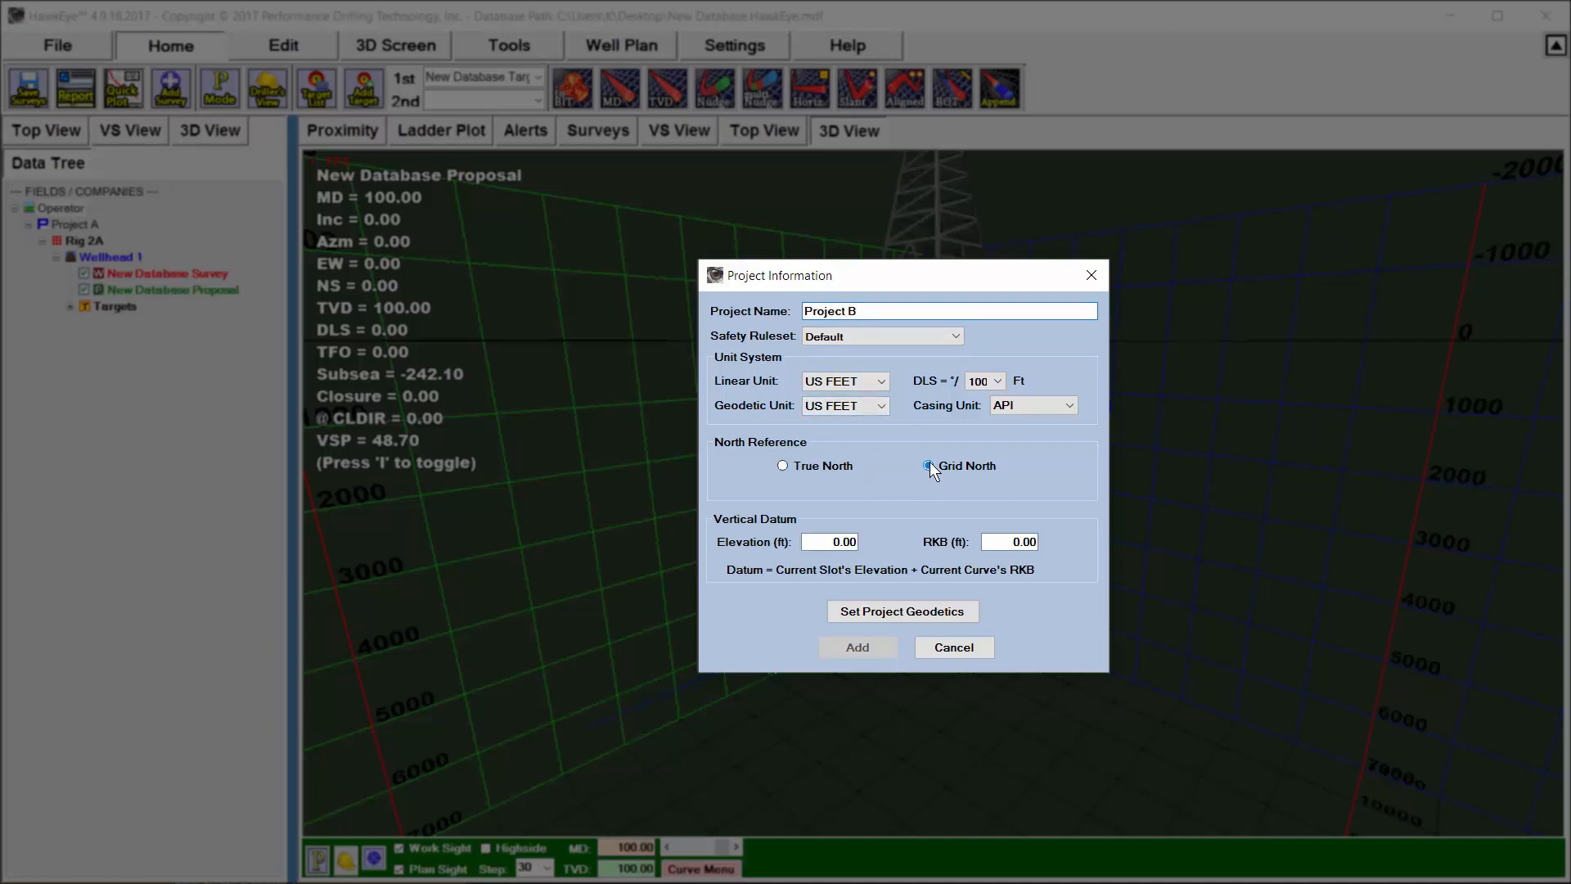
click(832, 543)
text(360)
click(1008, 544)
text(31)
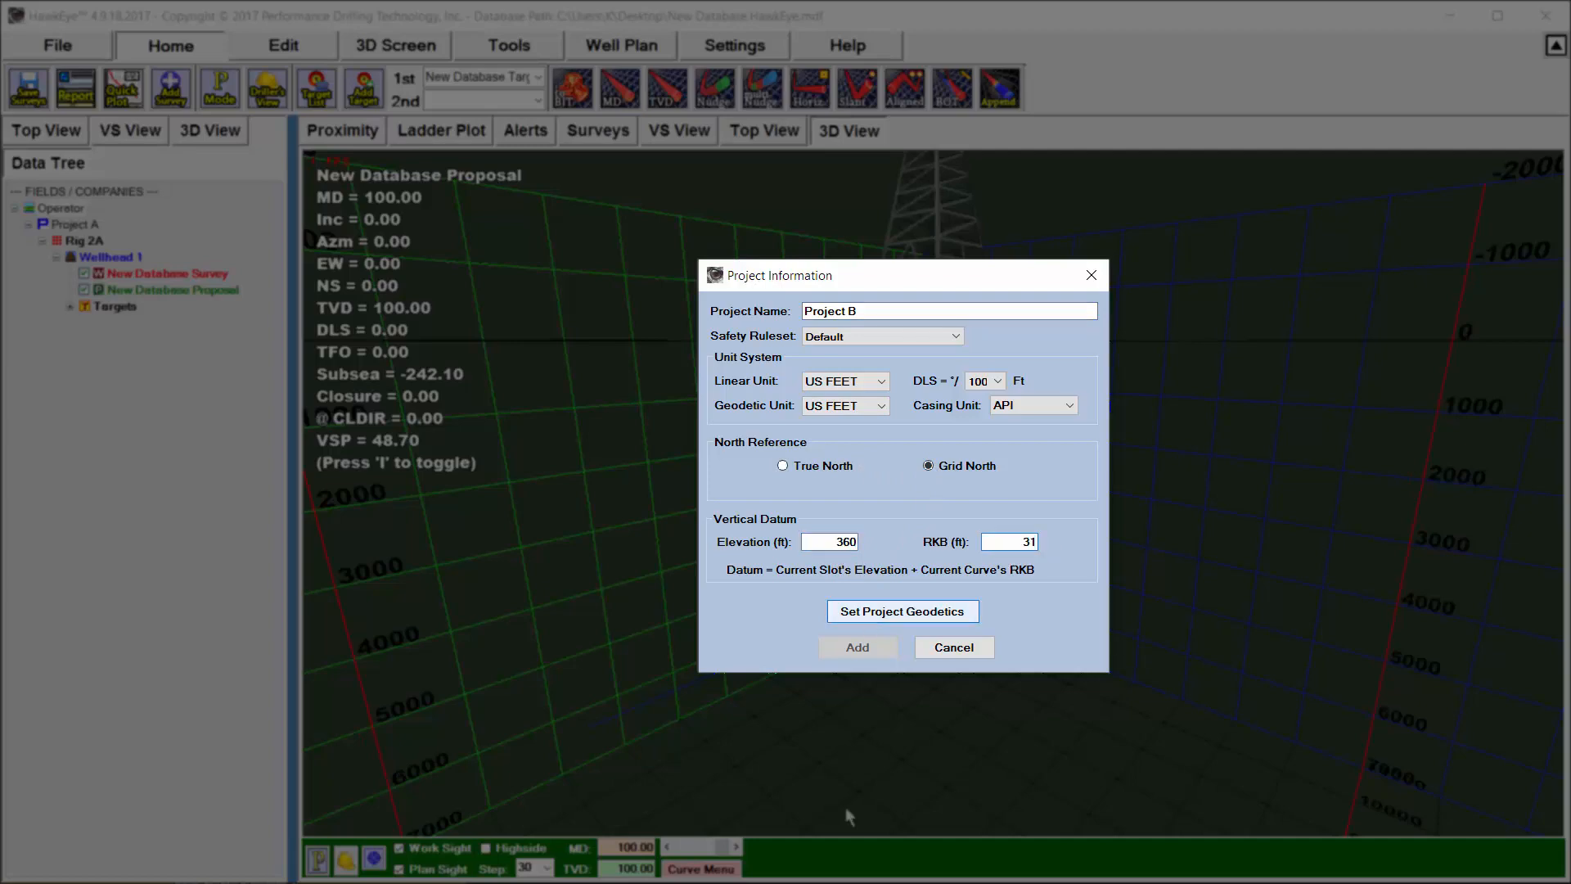
In Project B's geodetics, choose Carson as the Texas county, save the geodetics, and add the project to the Operator field.
click(901, 611)
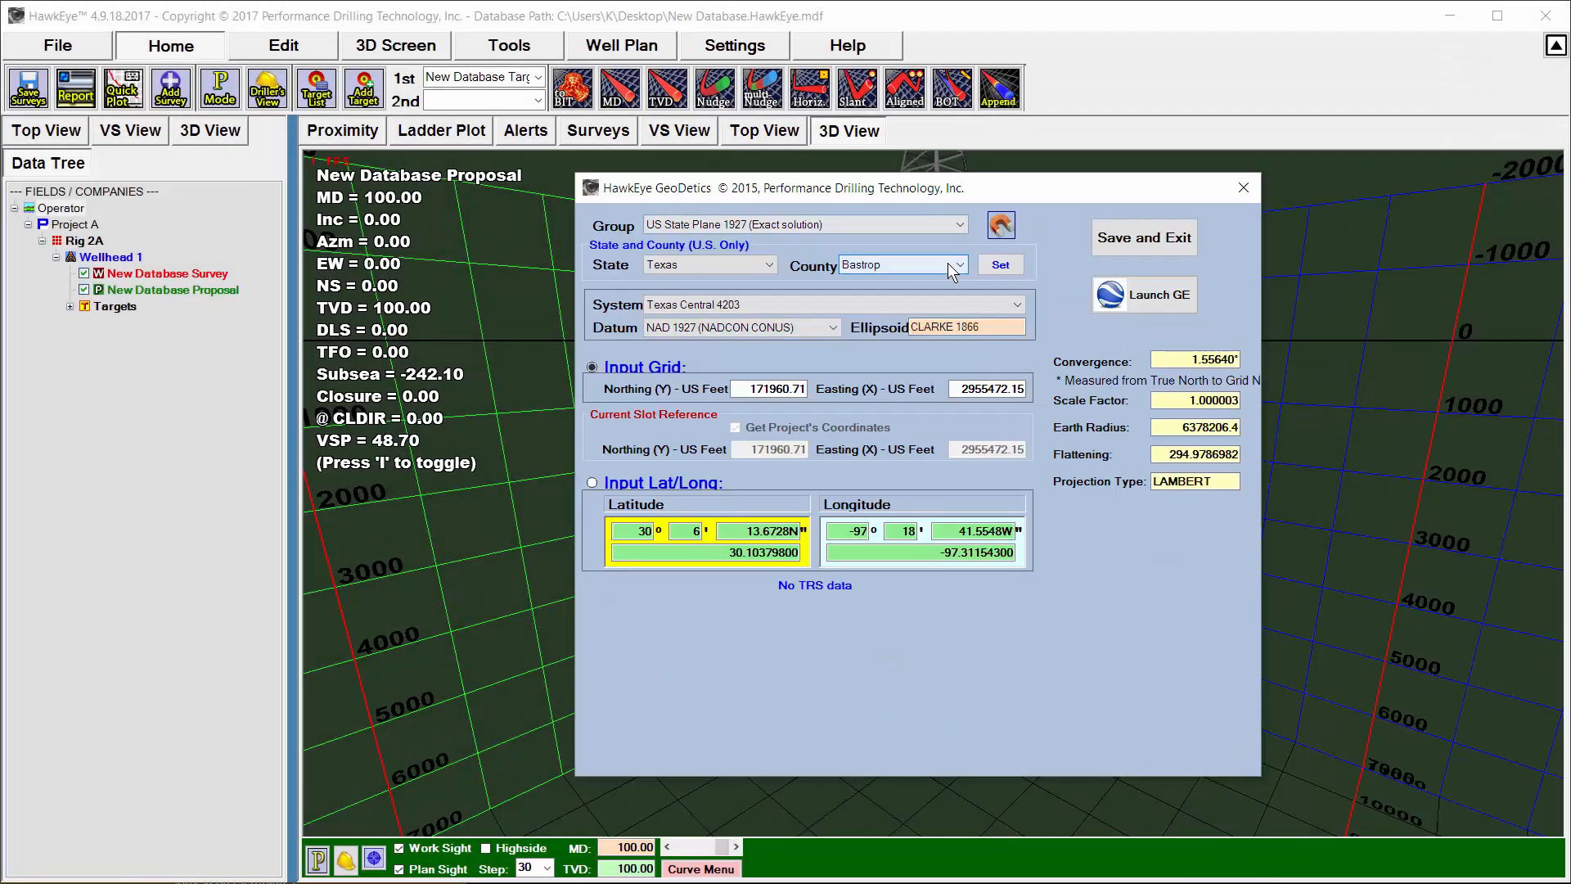
click(953, 264)
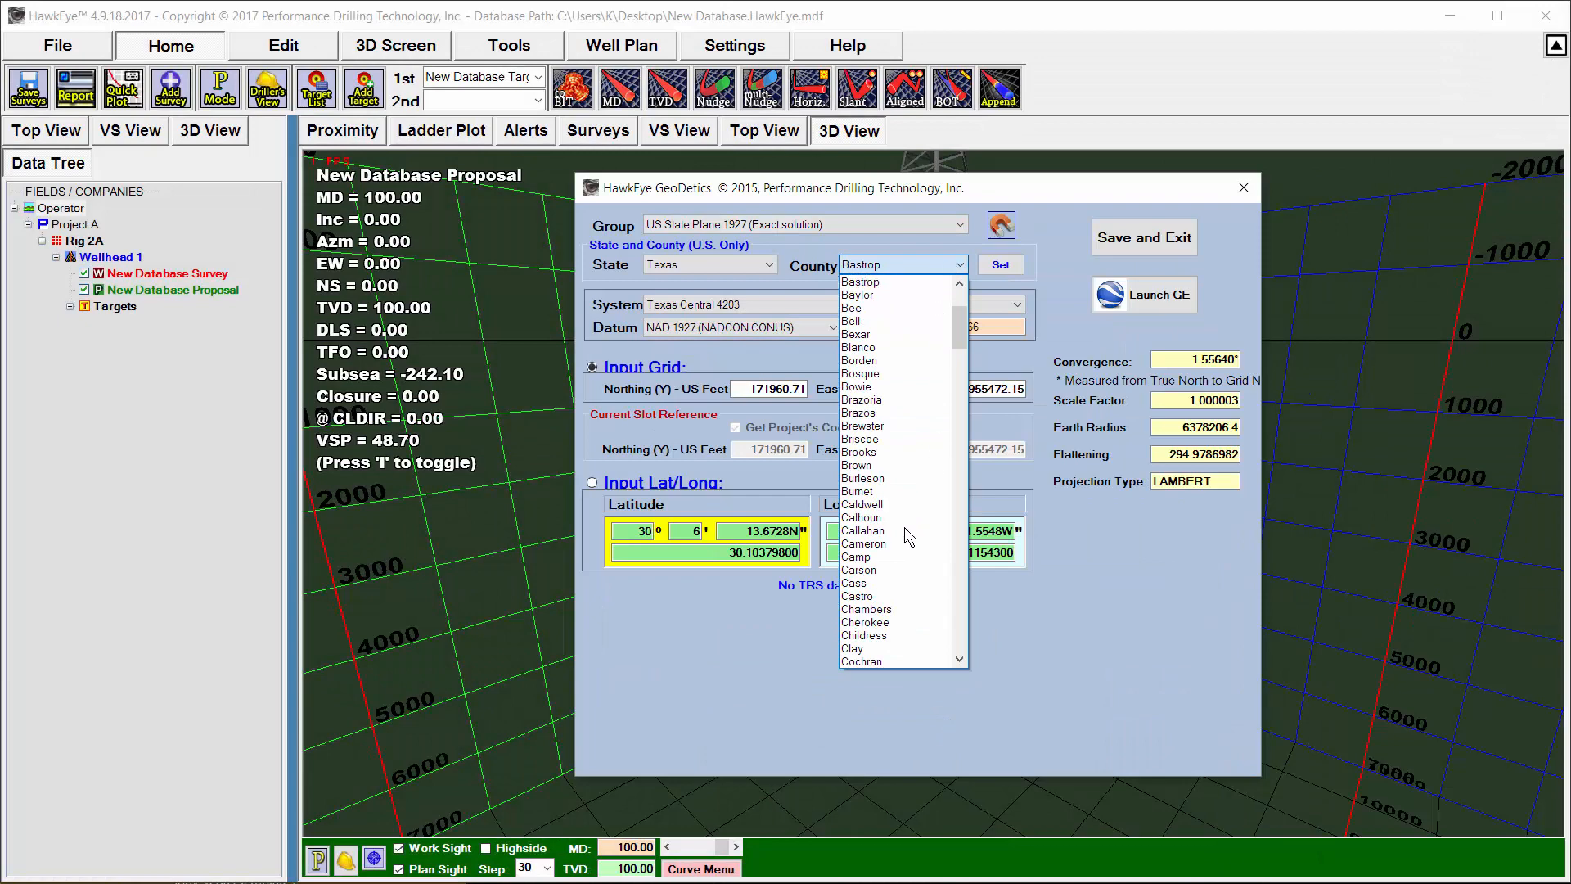
click(863, 571)
click(1144, 237)
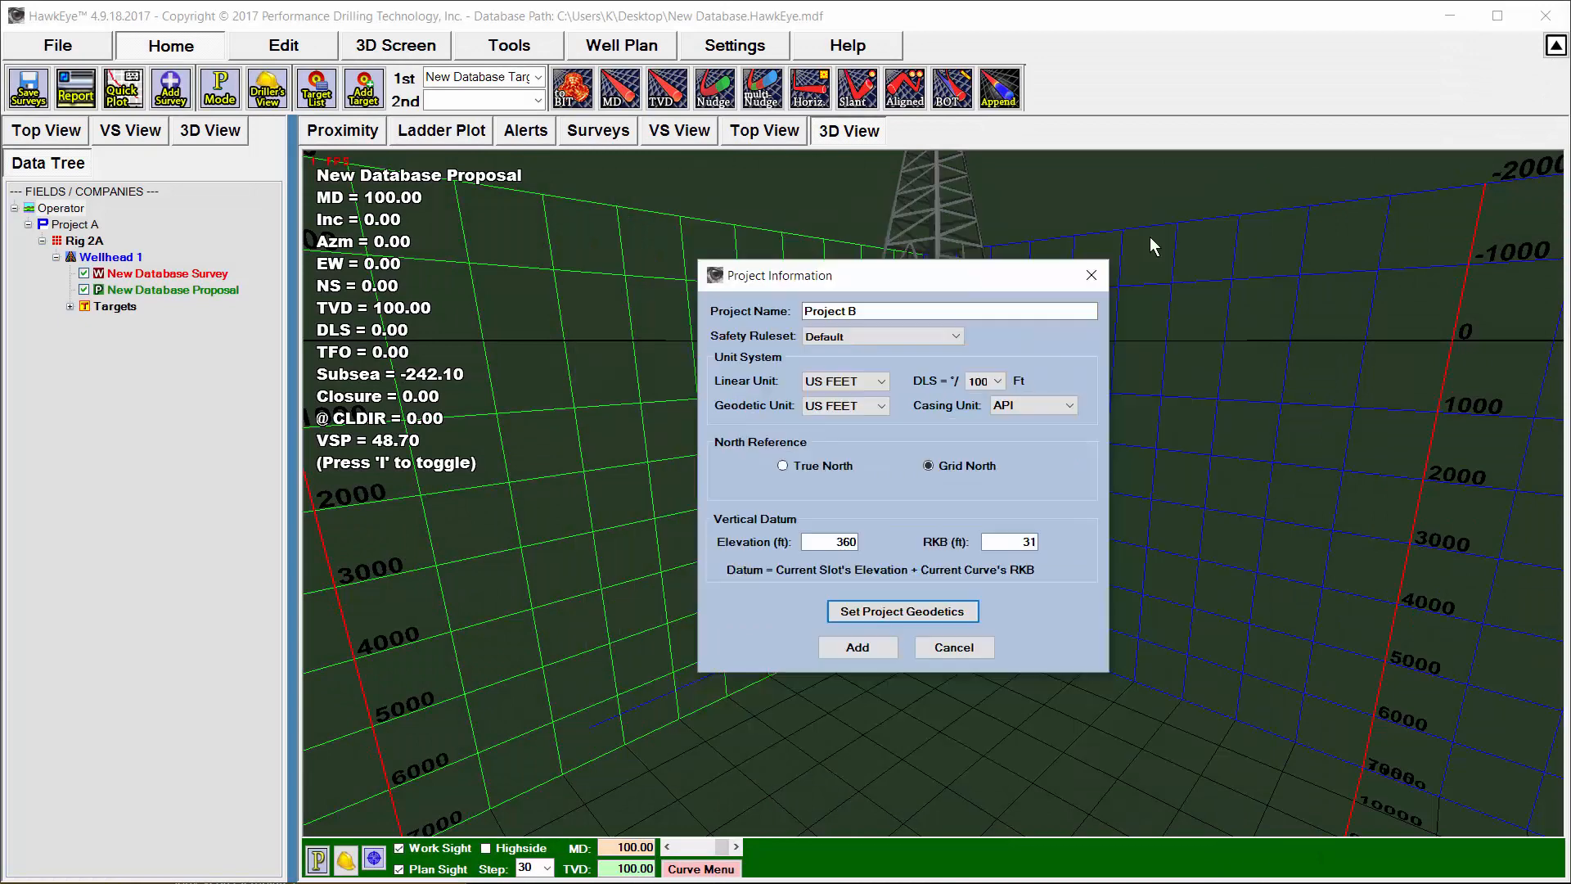
click(851, 648)
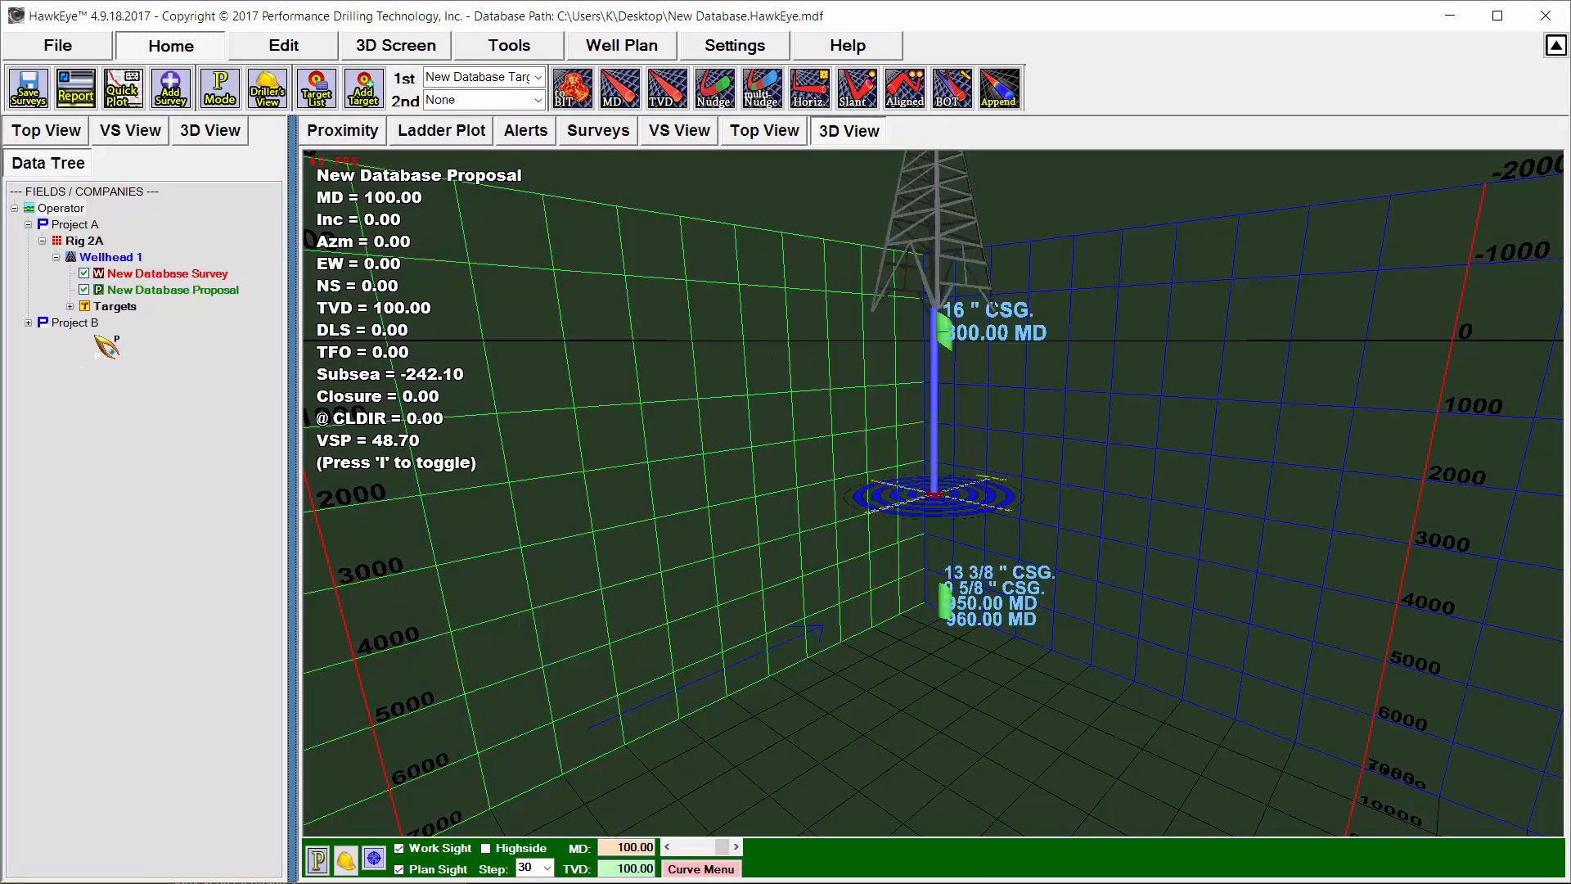